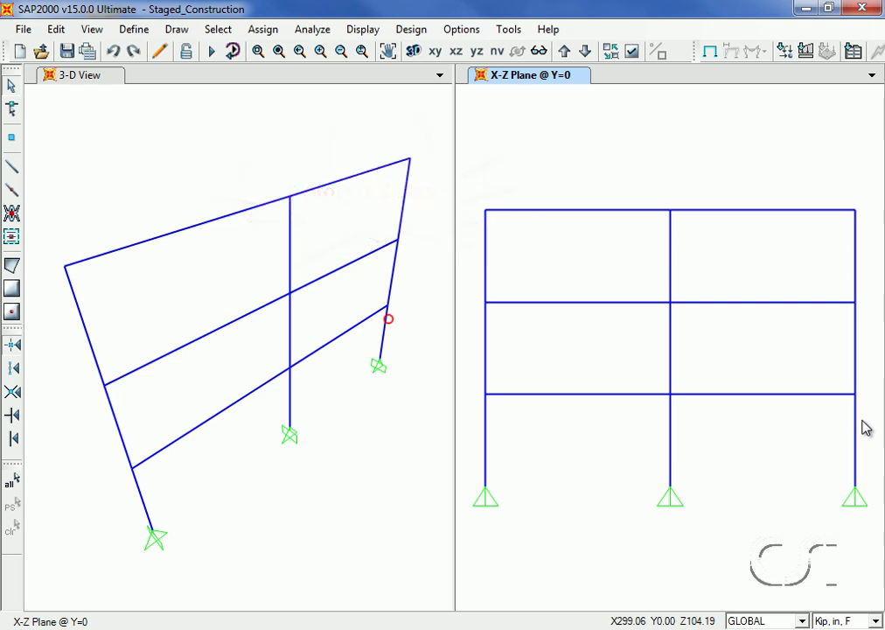
Step: Delete the ground-story middle column, leaving three pinned column bases
click(671, 442)
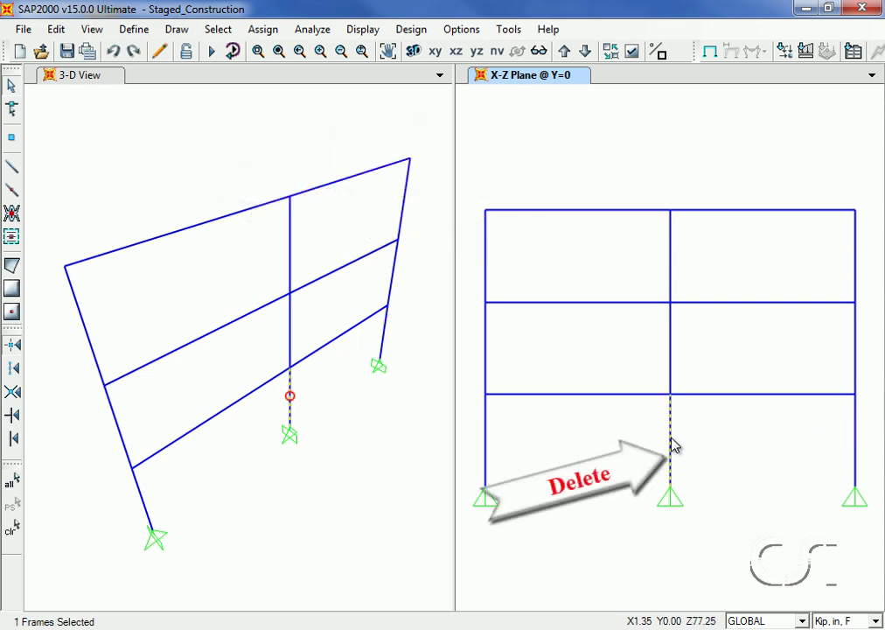
click(54, 30)
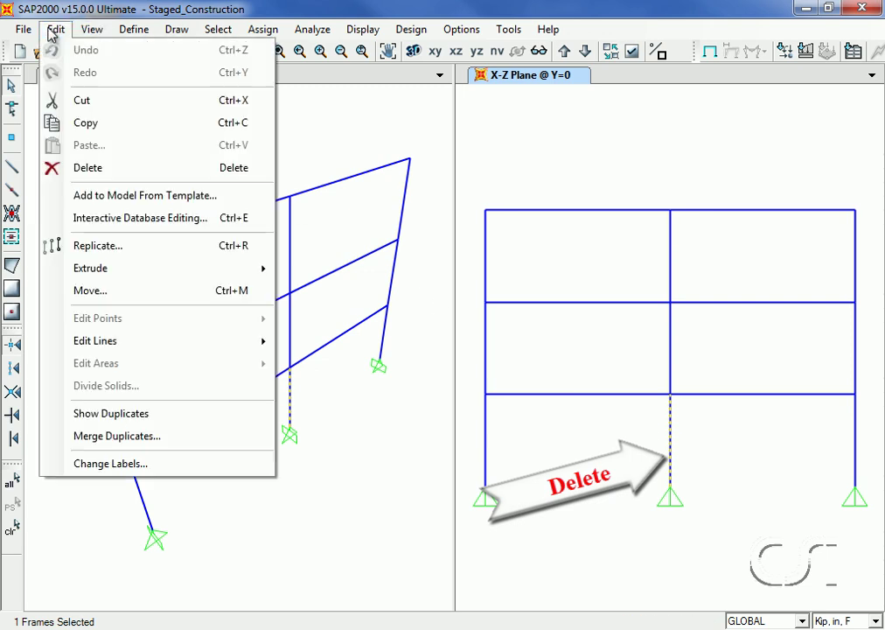
click(72, 168)
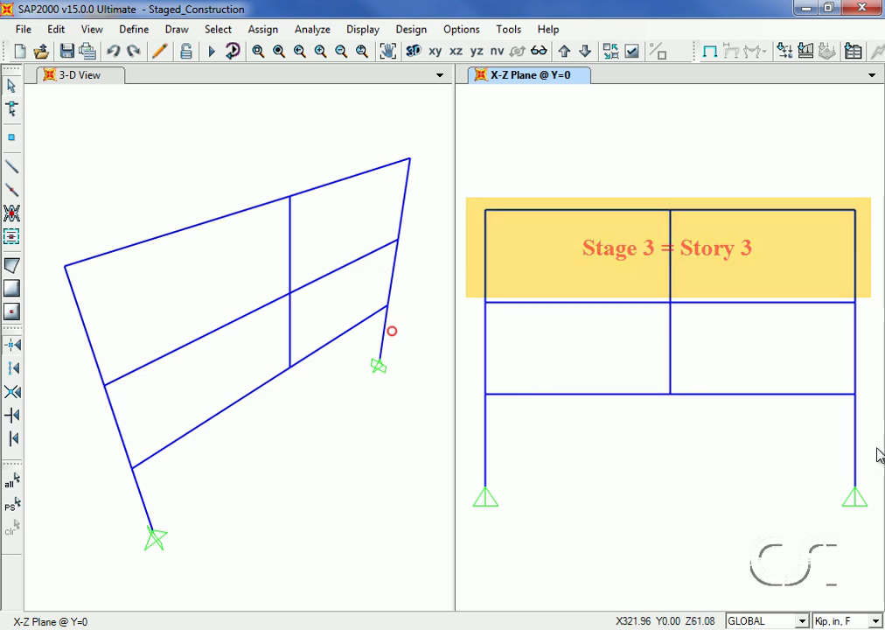
Step: Select the two first-story columns and two lower beams and assign them to new group STORY1
drag(875, 444, 484, 439)
drag(557, 381, 540, 418)
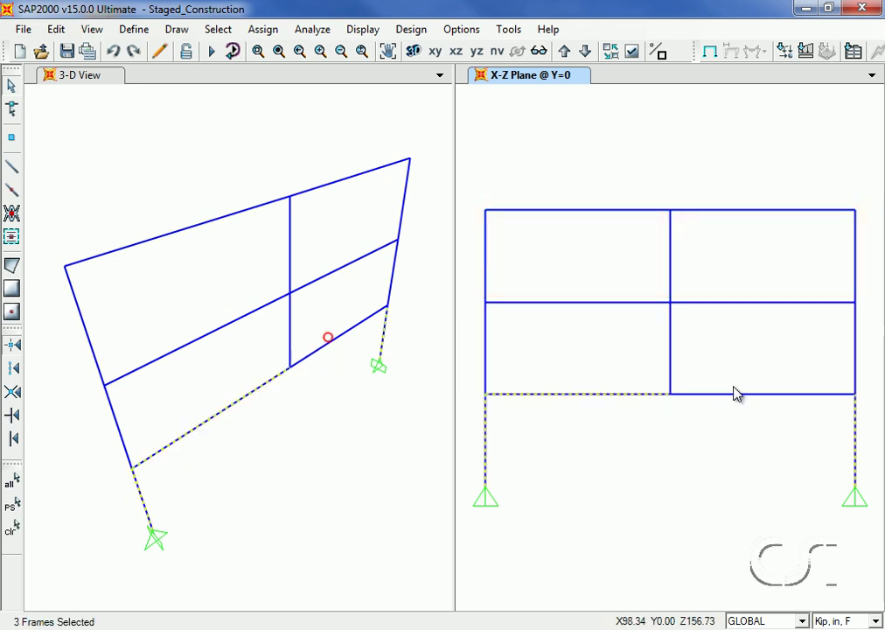
drag(734, 389, 723, 423)
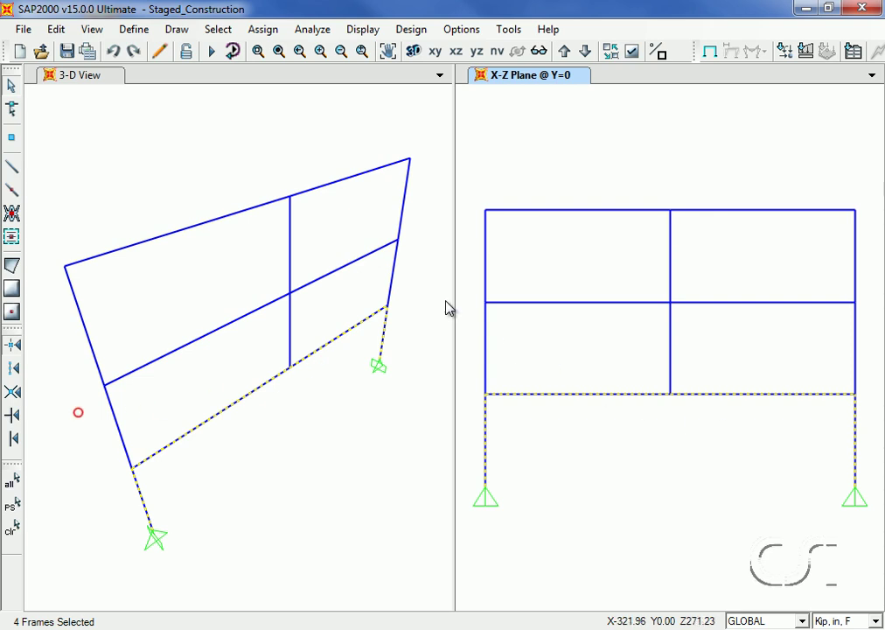
click(263, 30)
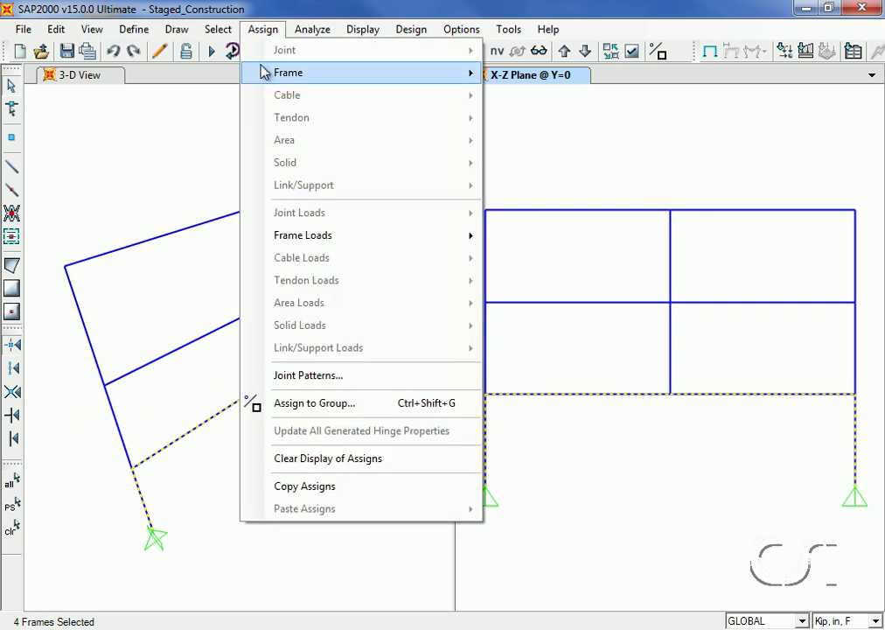
click(338, 404)
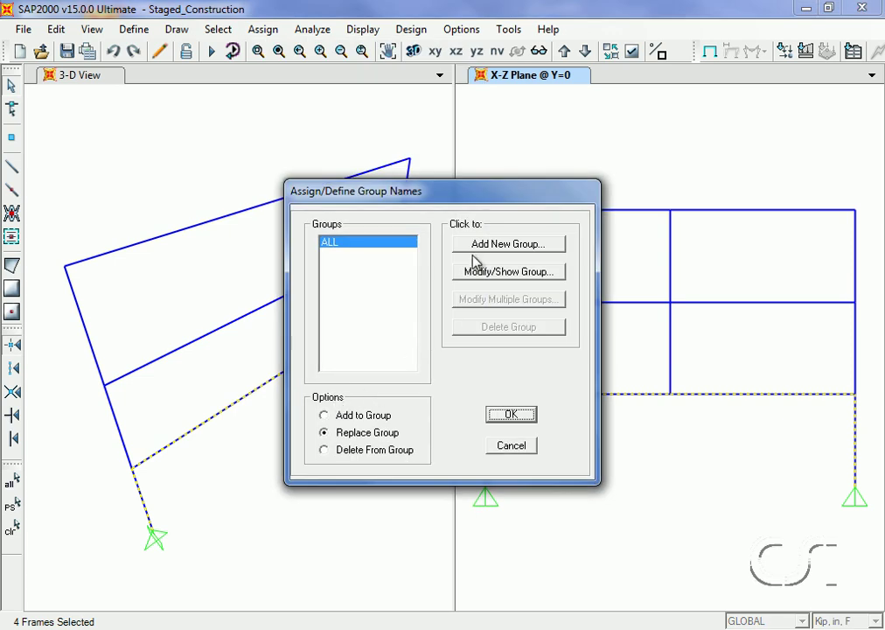
click(479, 245)
double_click(501, 209)
text(STORY1)
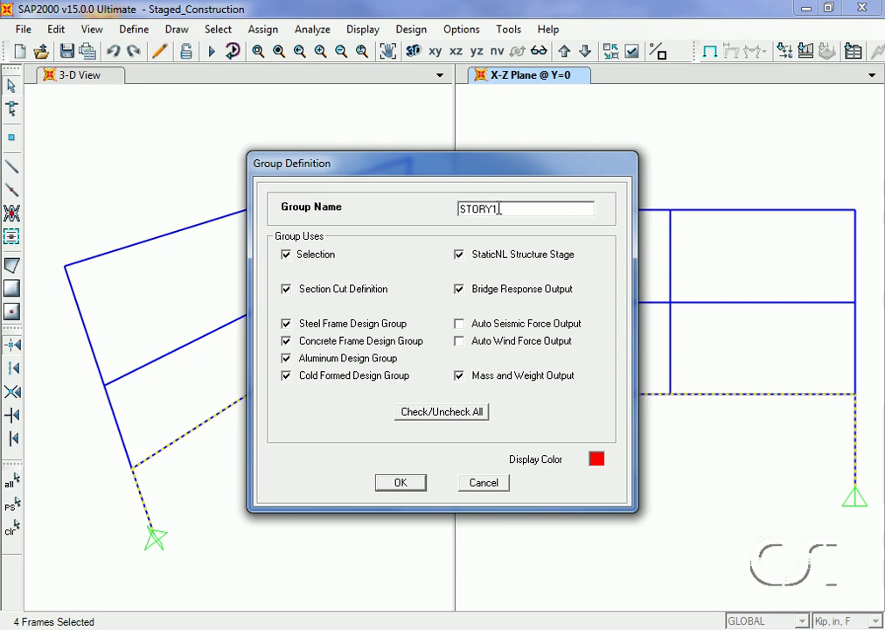
click(408, 484)
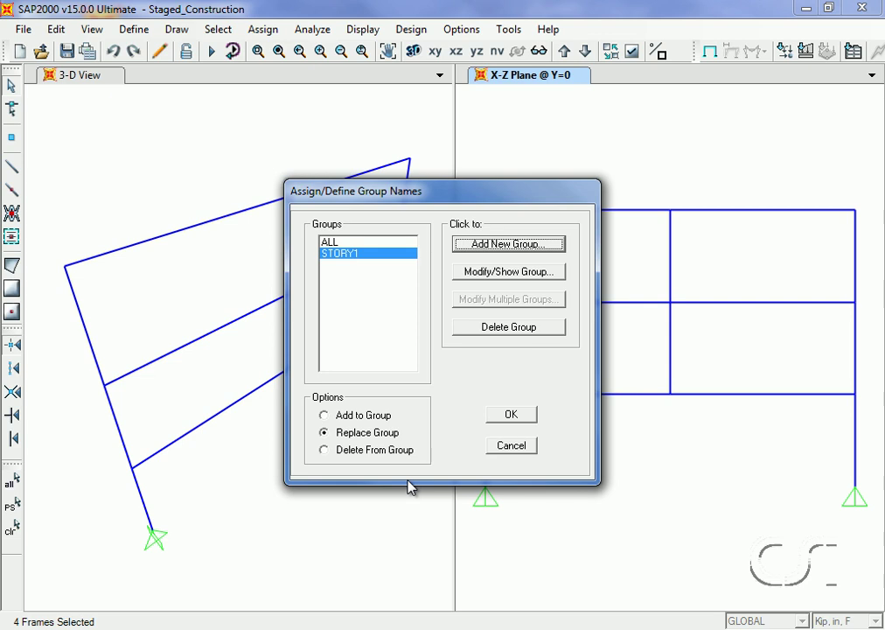
click(513, 415)
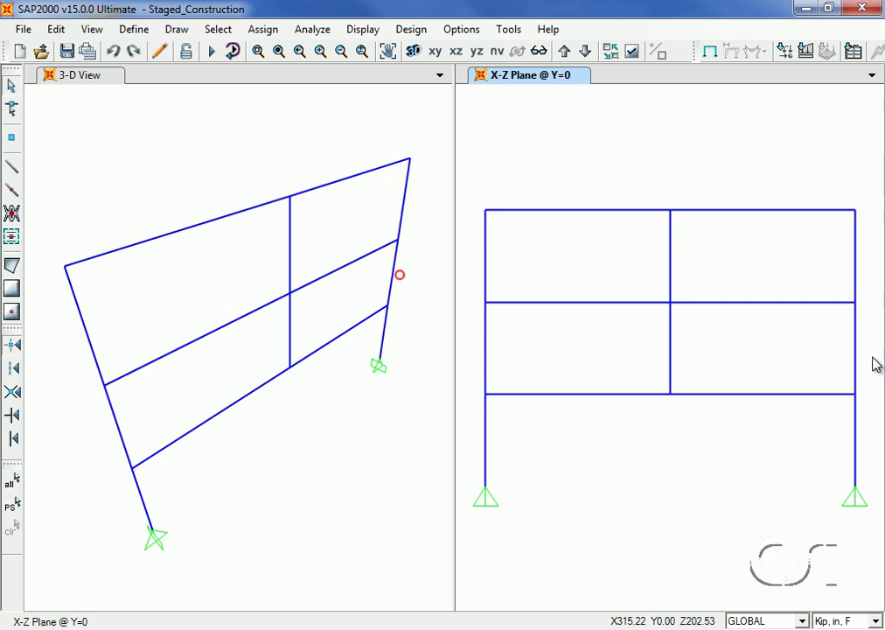
Step: Select the five second-story columns and beams and assign them to new group STORY2
drag(872, 347, 467, 349)
drag(577, 292, 573, 326)
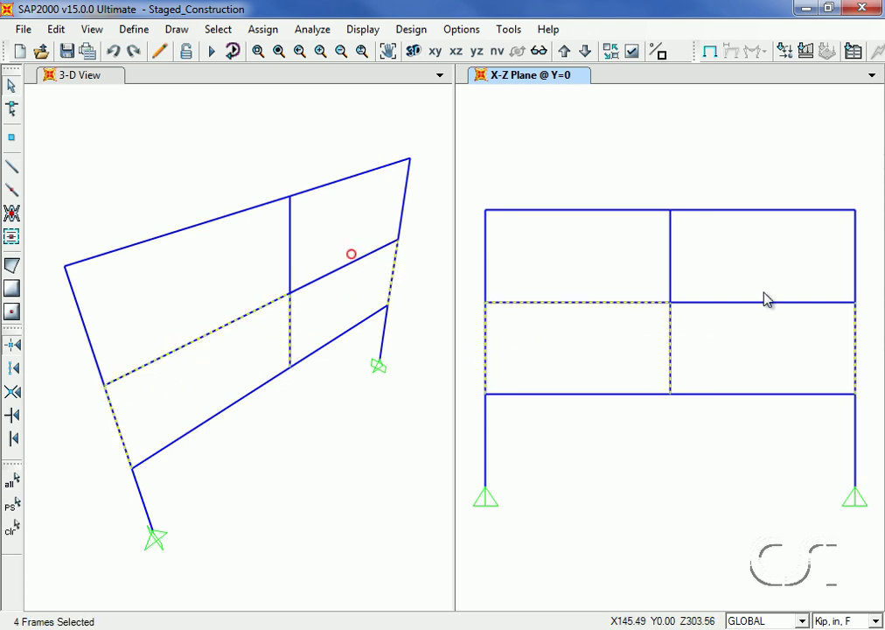
drag(765, 297, 757, 328)
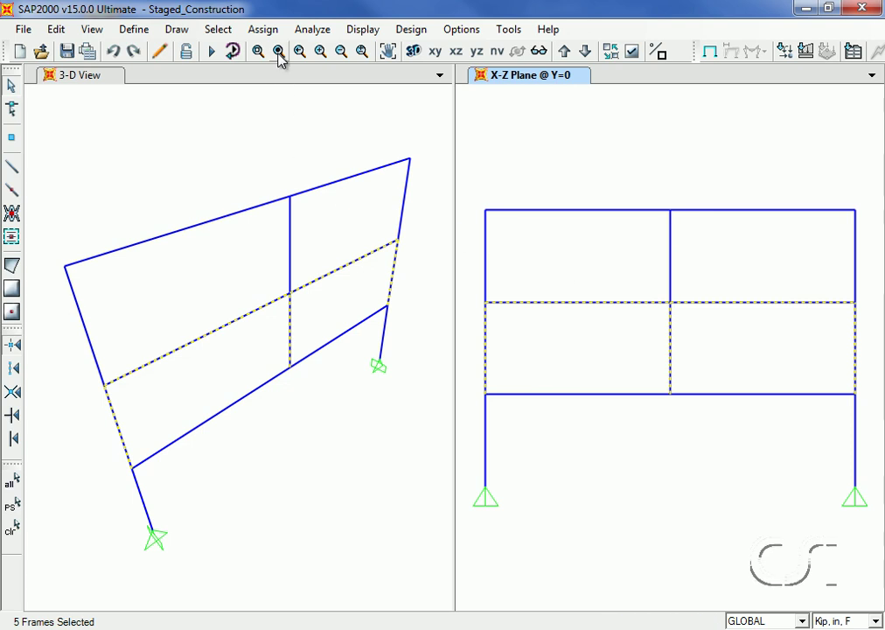
click(263, 30)
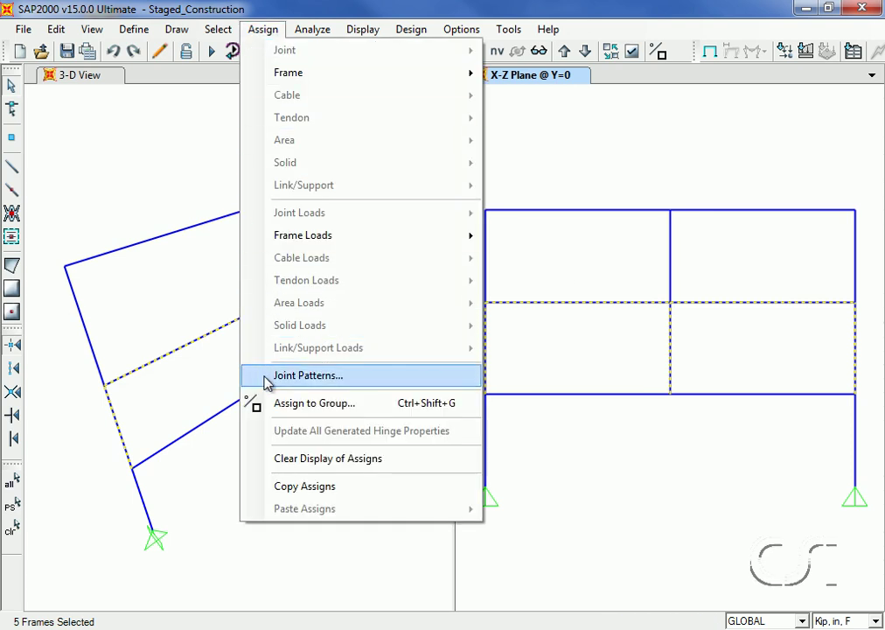
click(312, 404)
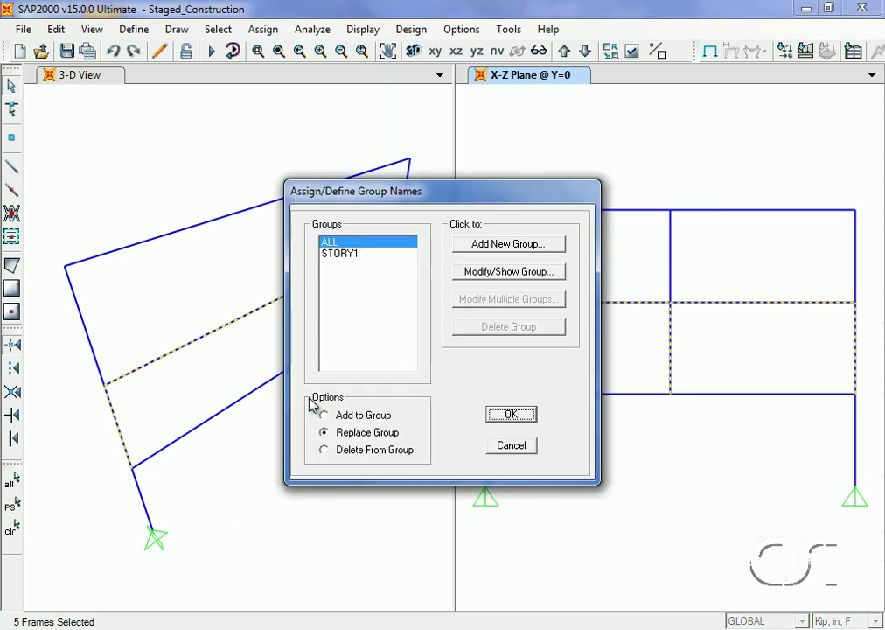
click(480, 245)
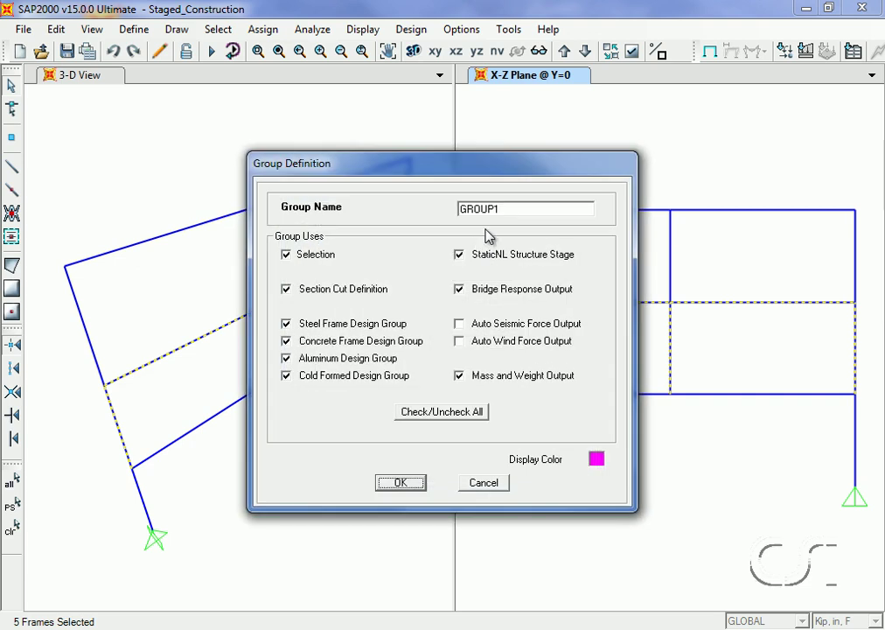
double_click(505, 209)
text(STORY2)
click(394, 485)
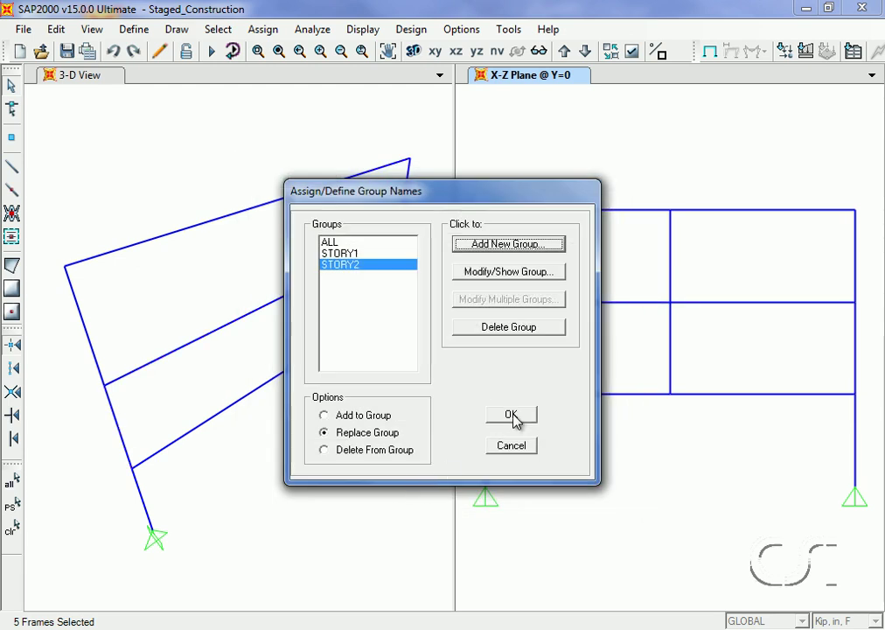
click(512, 416)
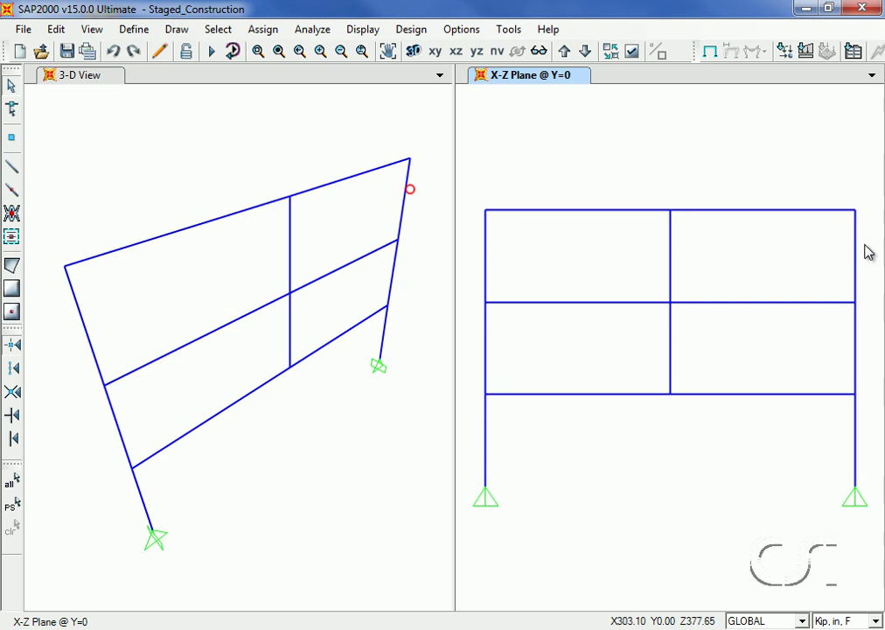
Step: Select the five top-story columns and beams and assign them to new group STORY3
drag(864, 245, 480, 260)
drag(570, 186, 550, 229)
click(749, 206)
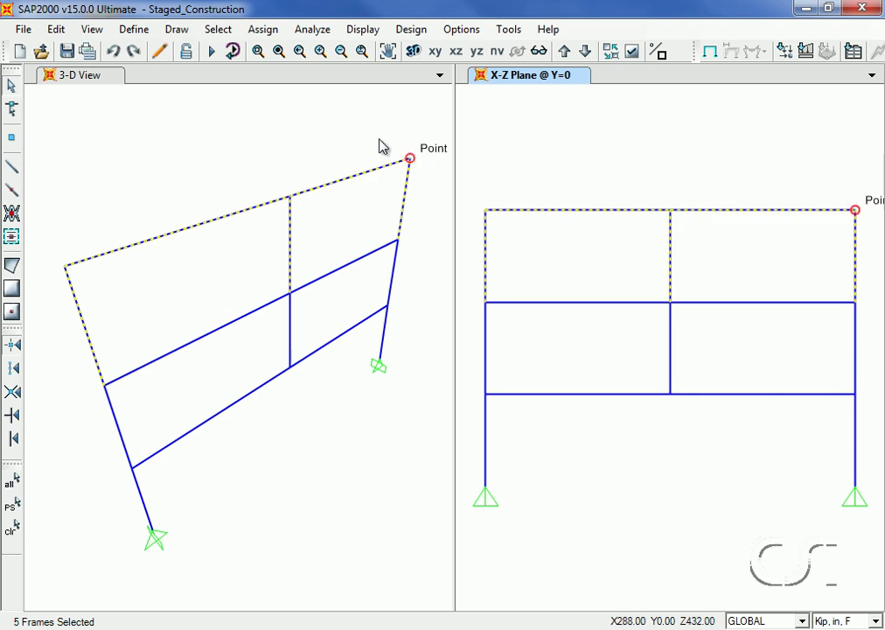
click(267, 35)
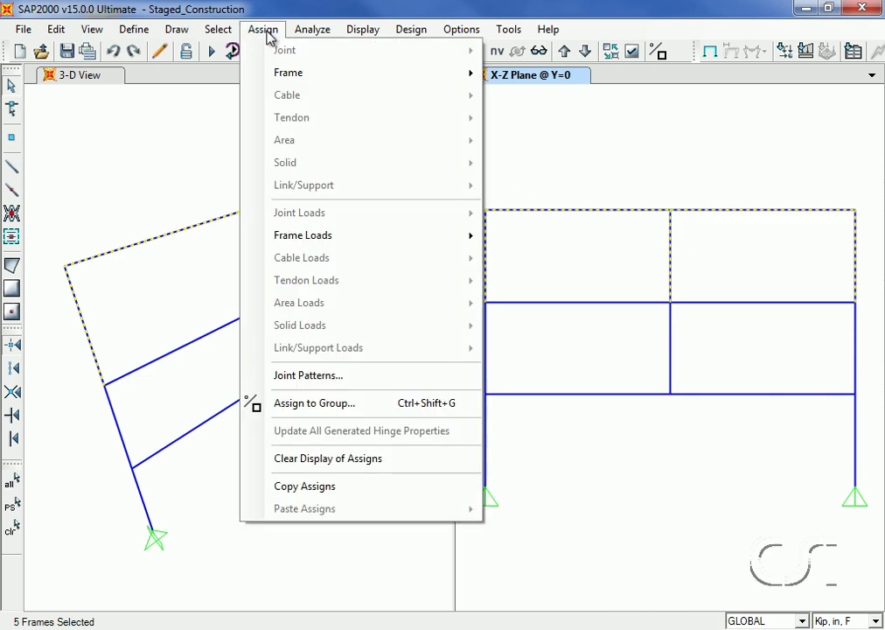
click(362, 407)
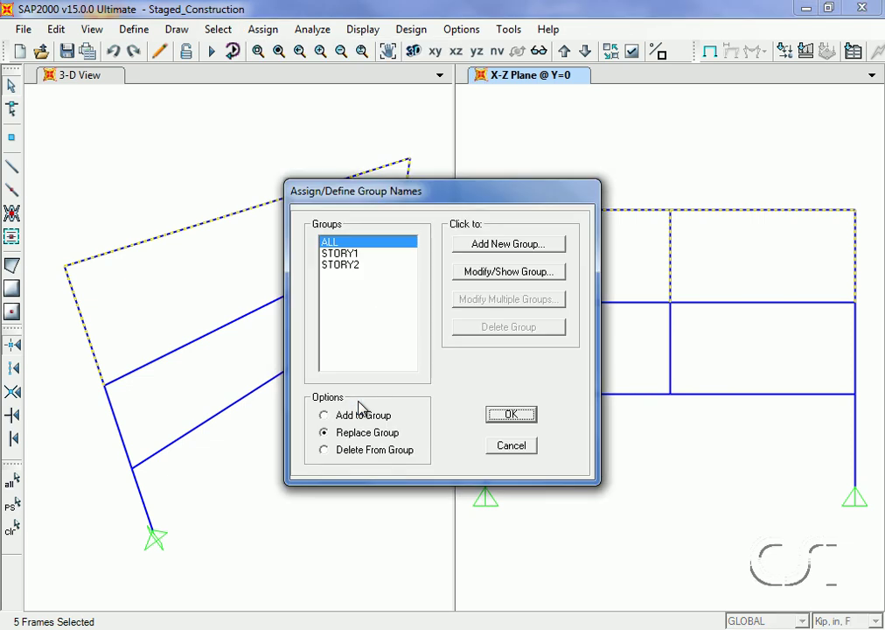
click(509, 246)
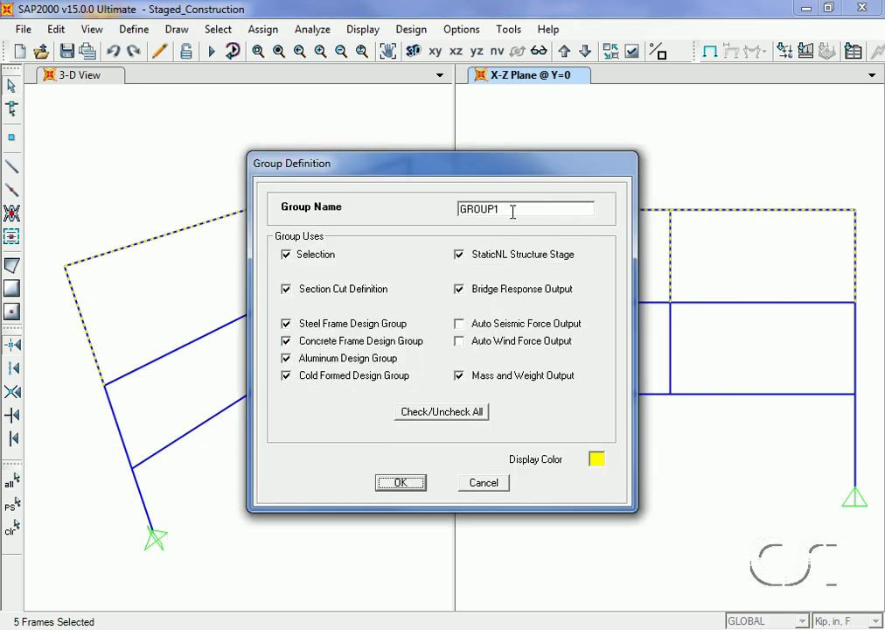
click(512, 212)
text(STORY3)
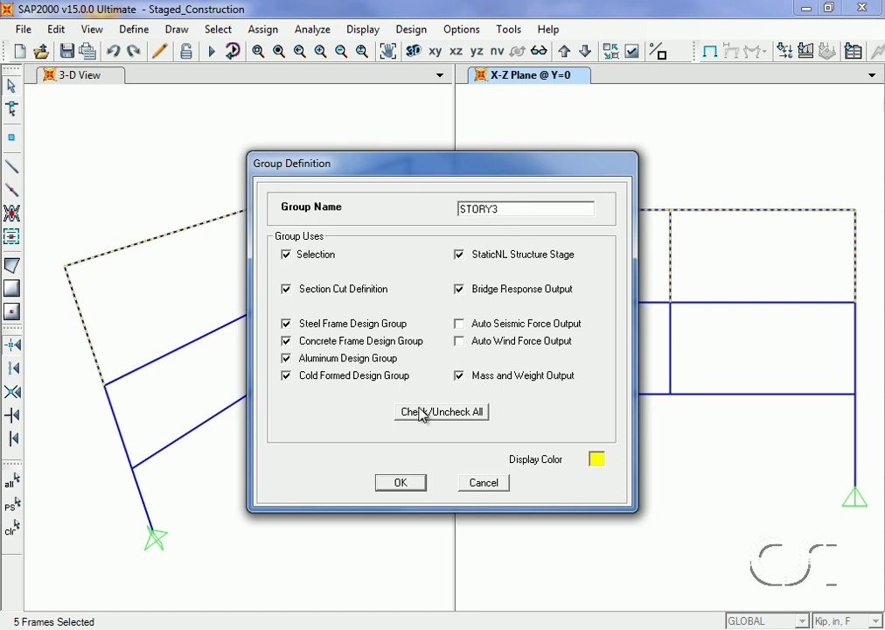
click(400, 484)
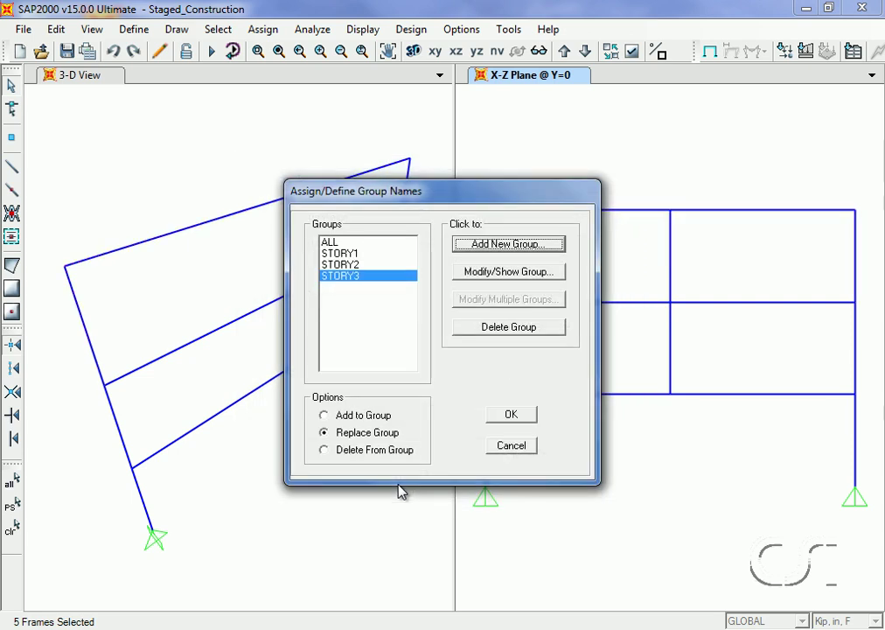
click(516, 421)
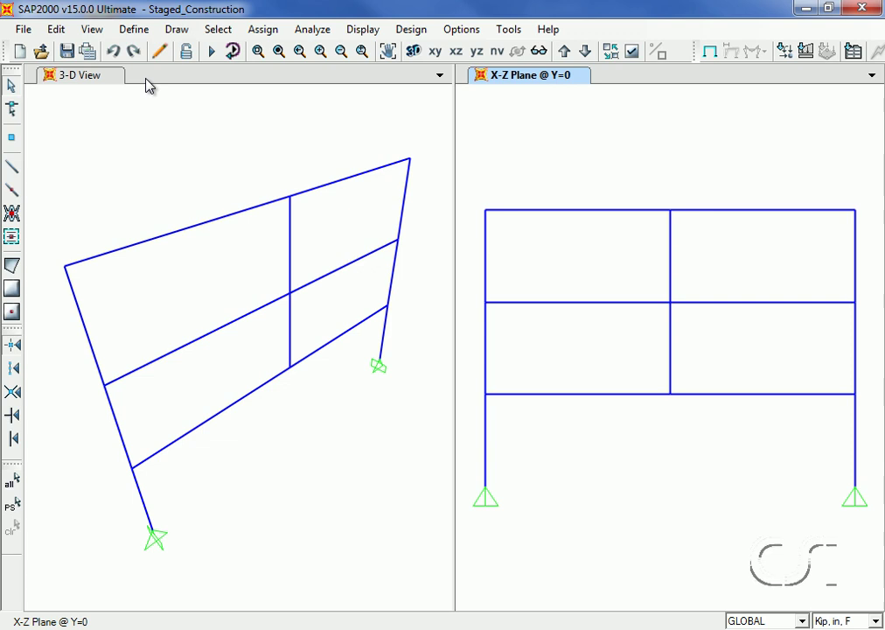
click(133, 32)
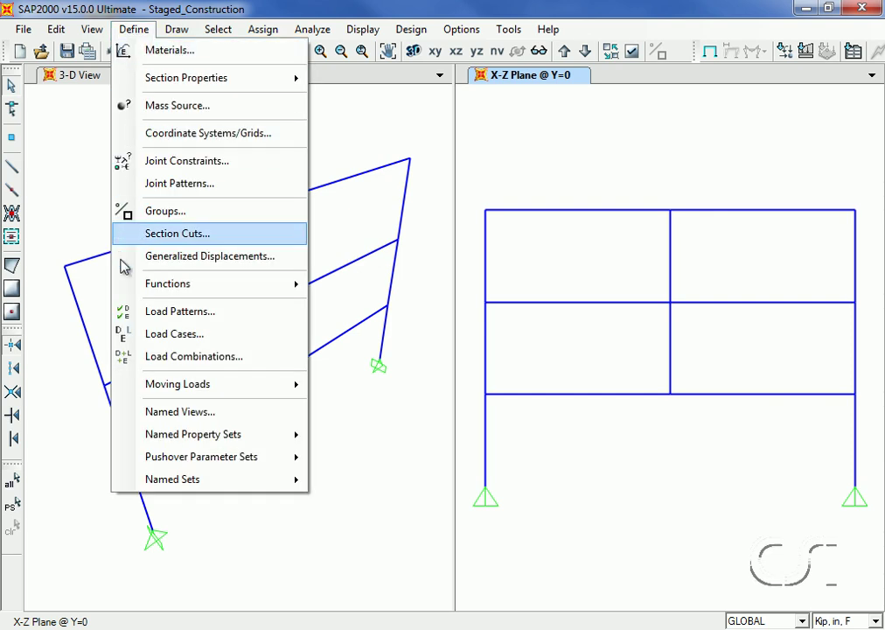
click(237, 322)
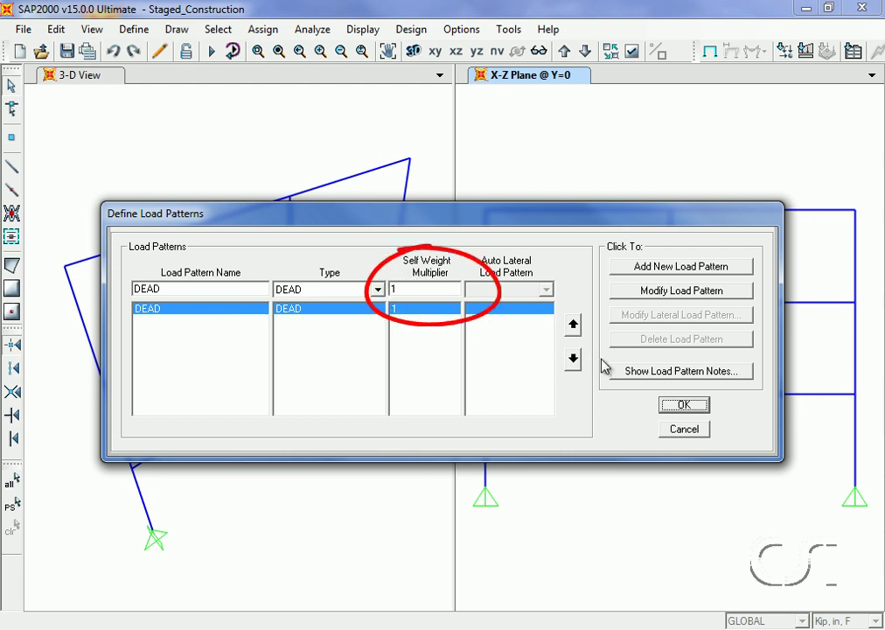
click(685, 406)
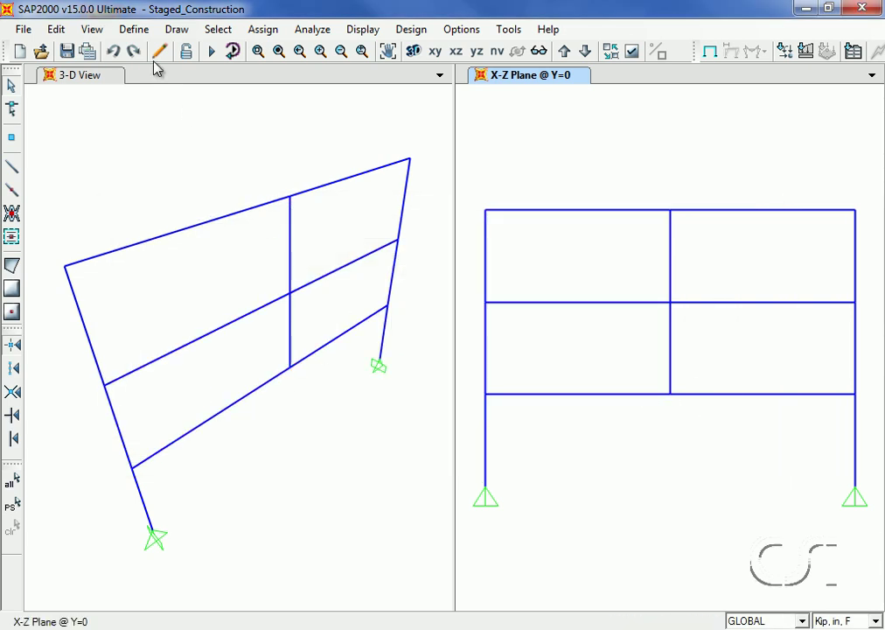
Step: Delete the MODAL load case, keeping only the DEAD linear static case
click(135, 29)
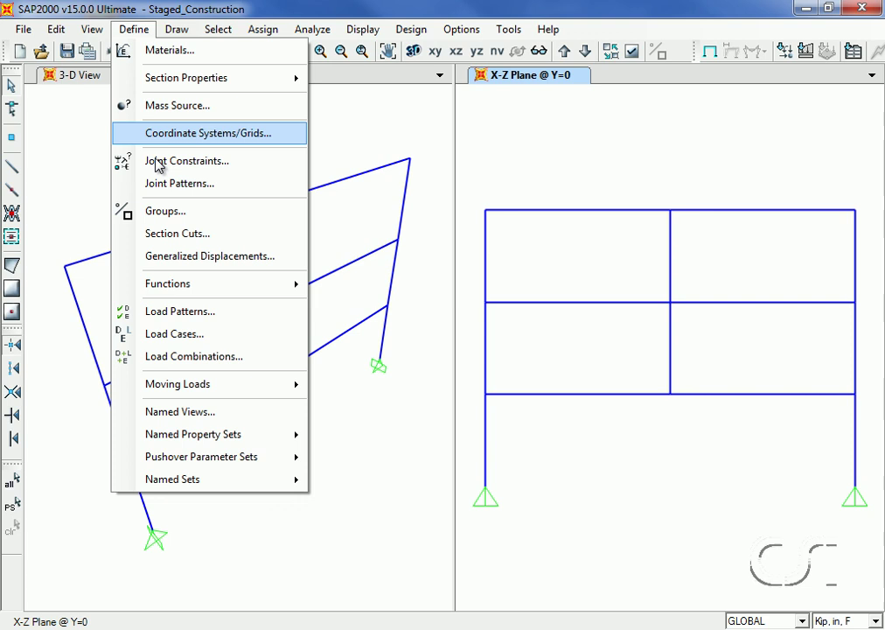
click(225, 336)
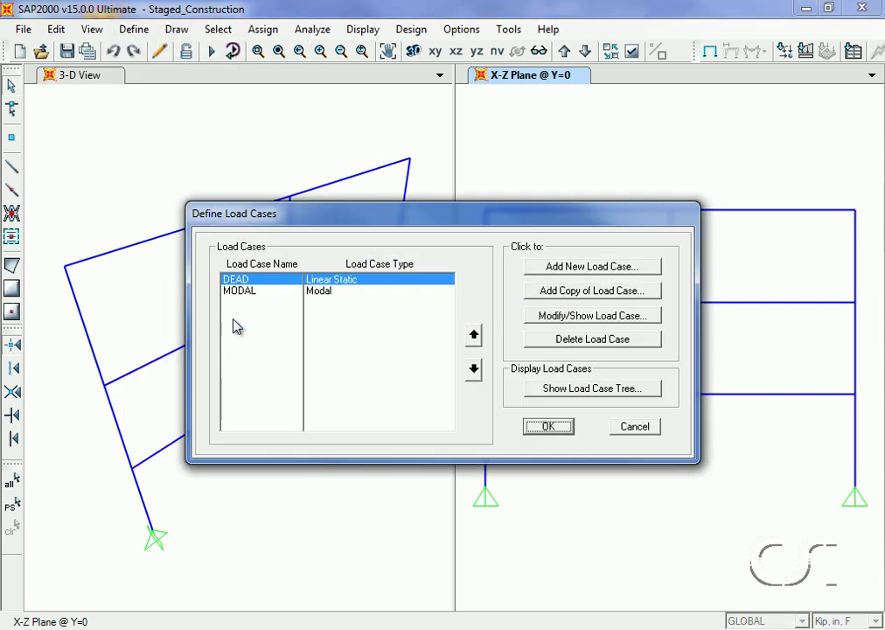
click(239, 294)
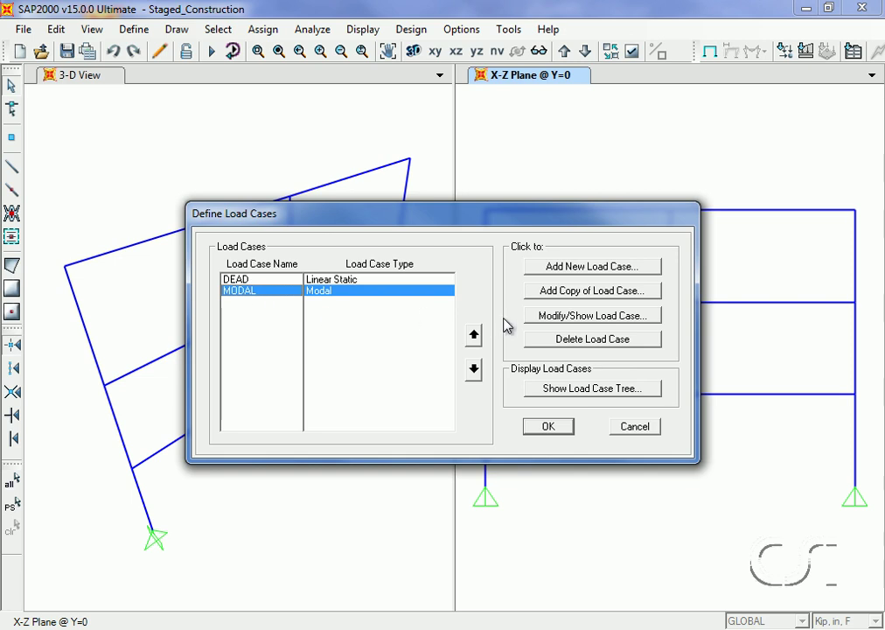
click(576, 339)
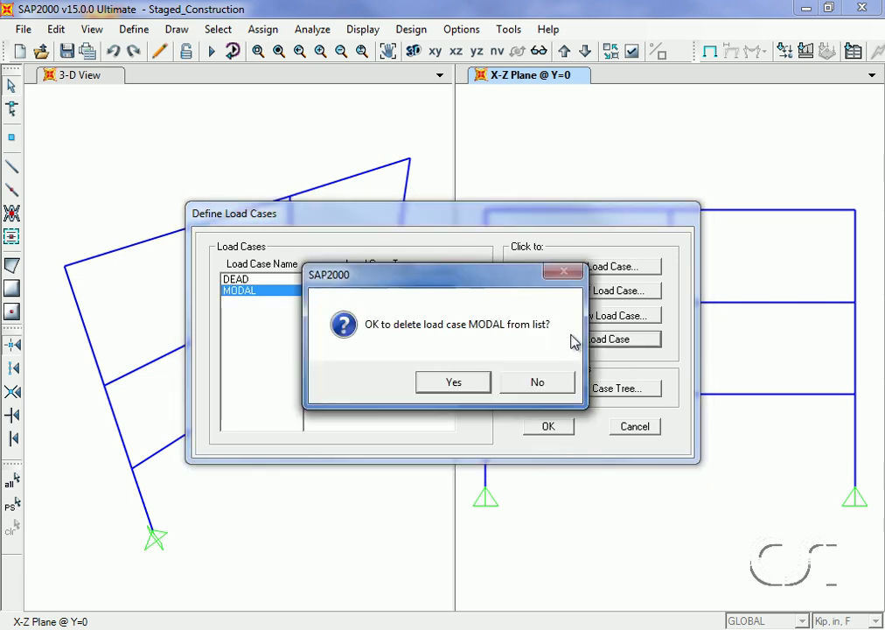
click(460, 385)
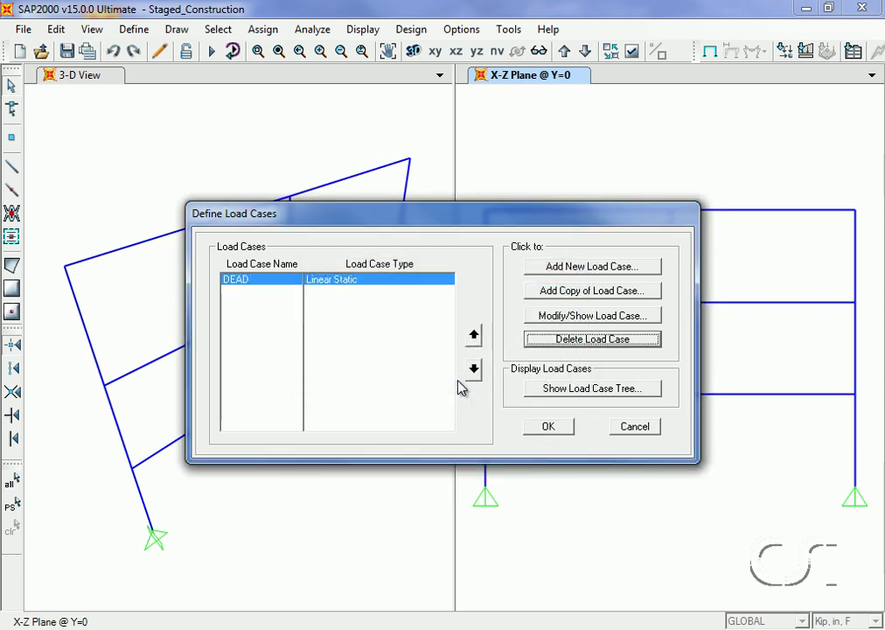
Step: Add load case STAGED_CON of type Nonlinear Staged Construction with three stages
click(584, 267)
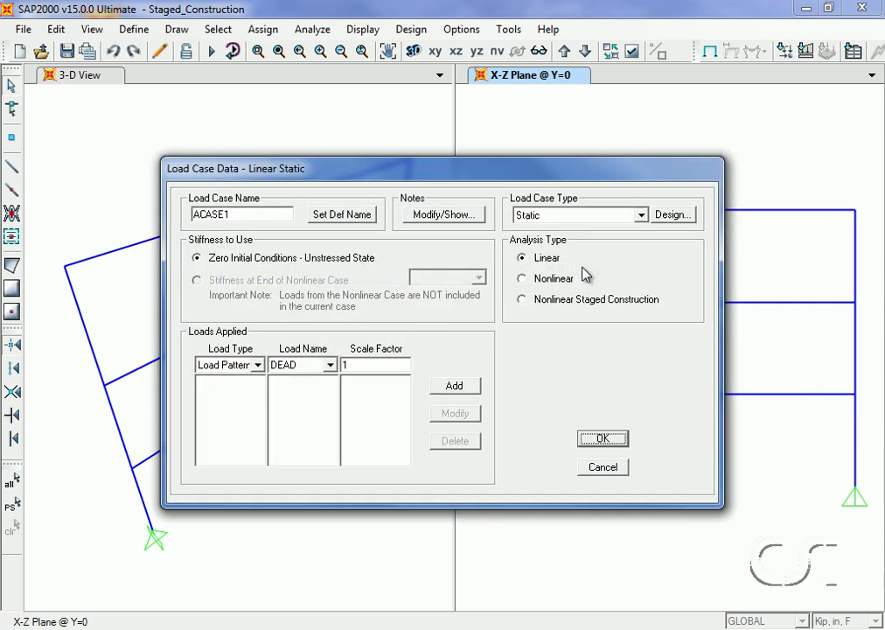
double_click(280, 216)
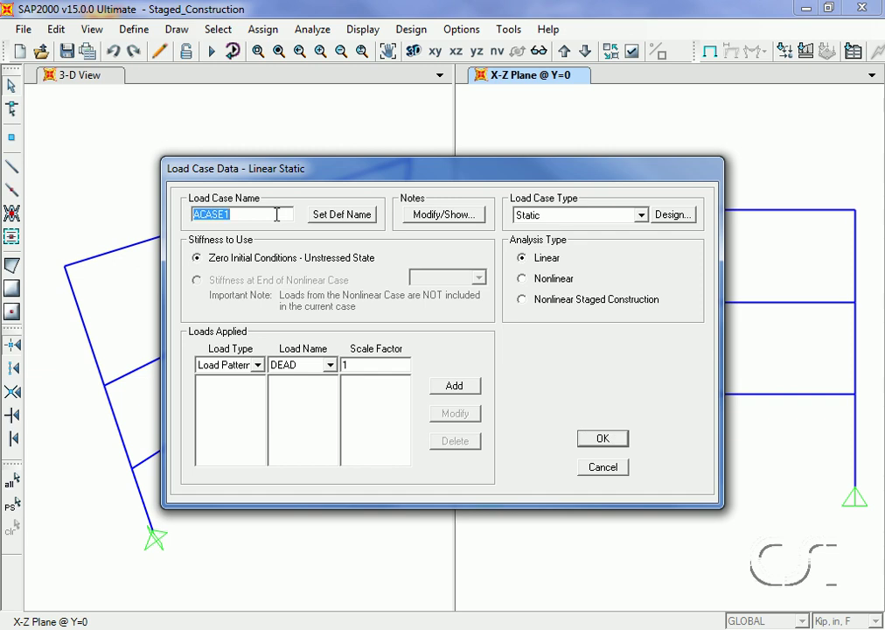
text(STAGED_CON)
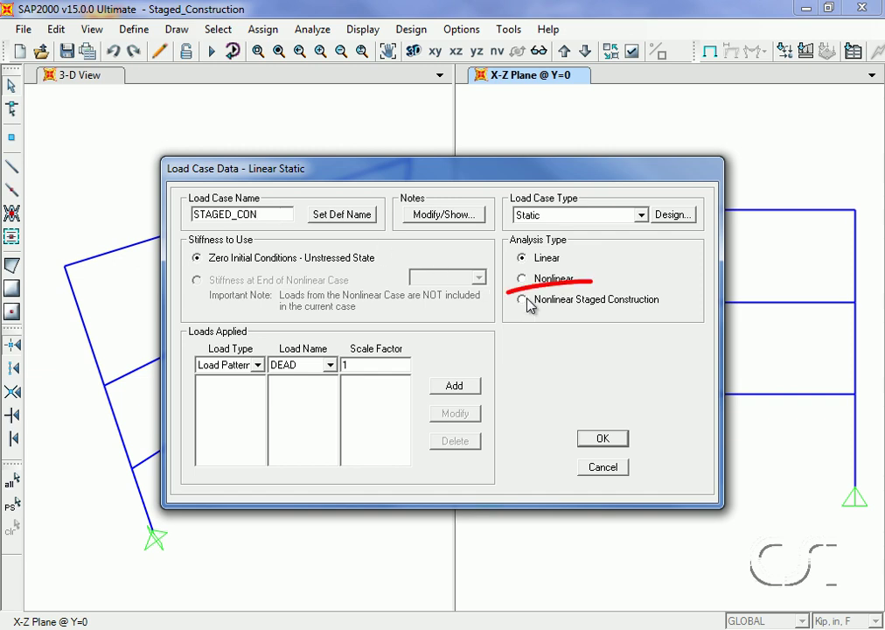
click(524, 300)
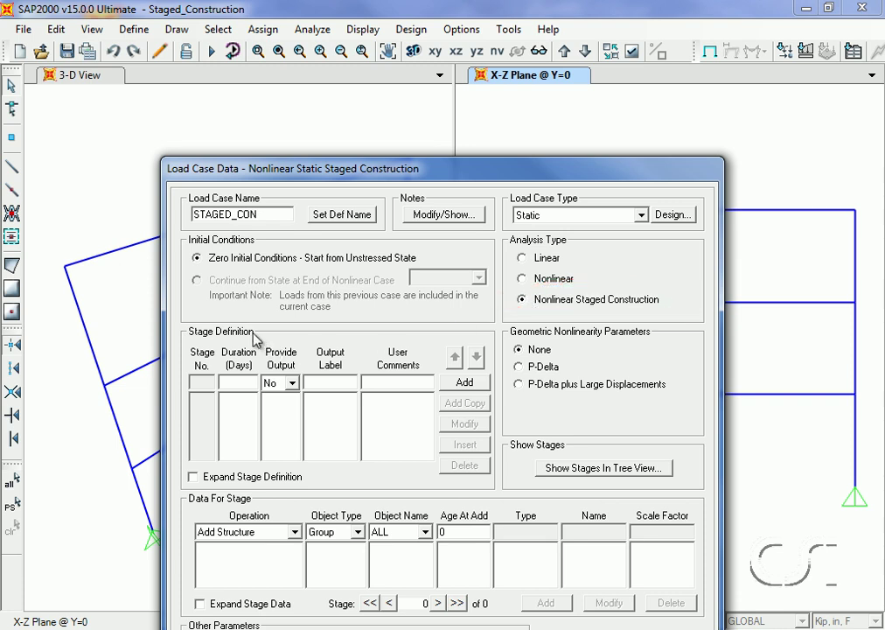
click(464, 383)
click(465, 383)
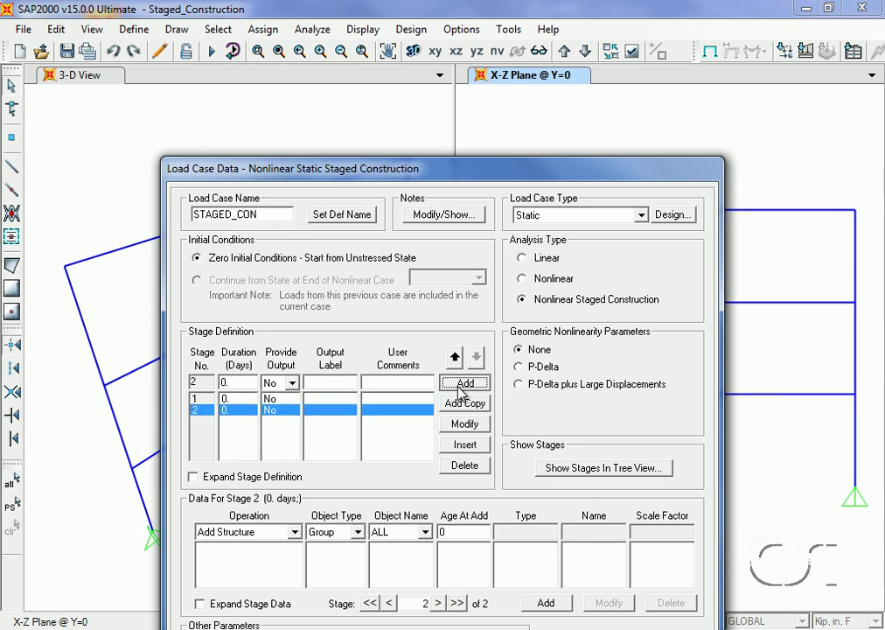
click(462, 385)
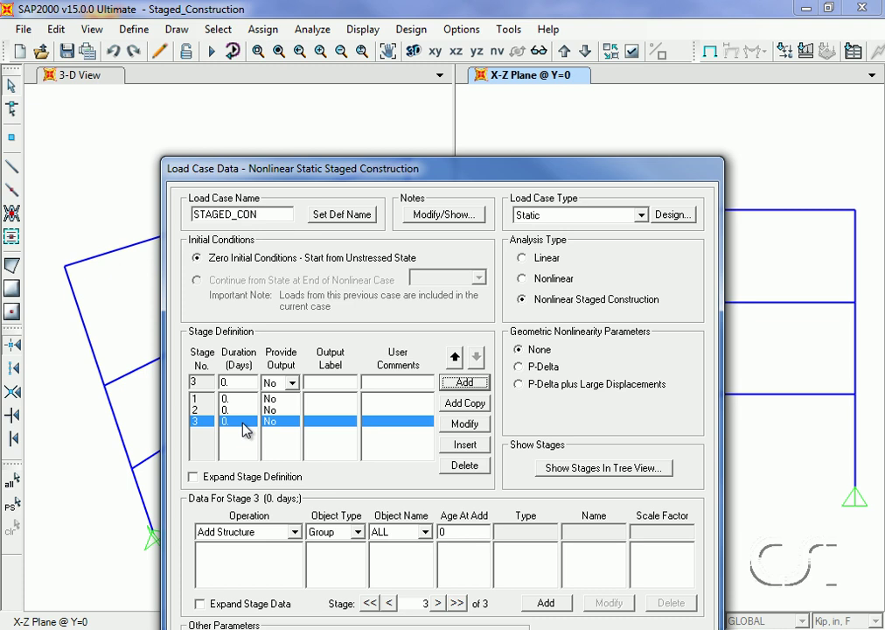
click(199, 398)
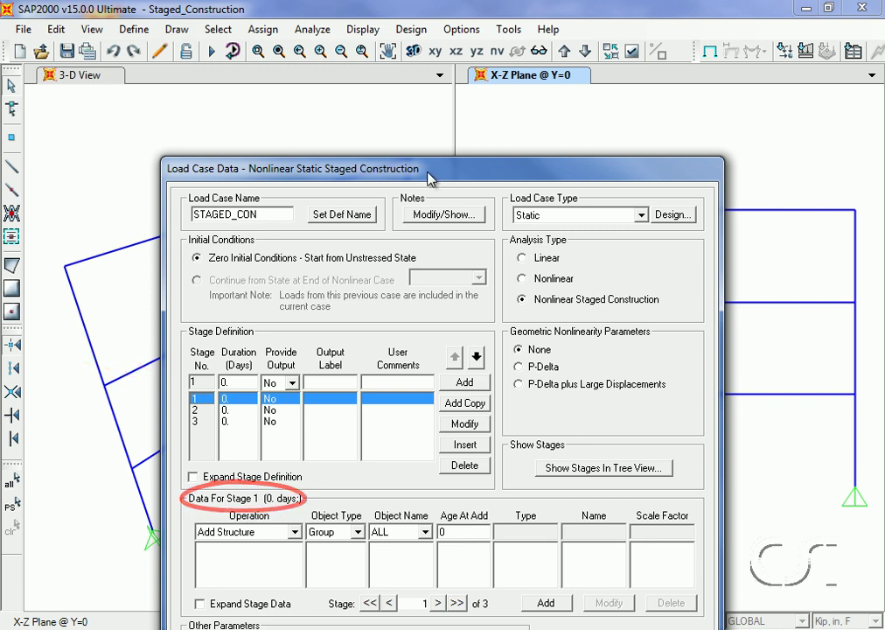
Step: Make stage 1 add the structure of group STORY1
drag(428, 172, 410, 71)
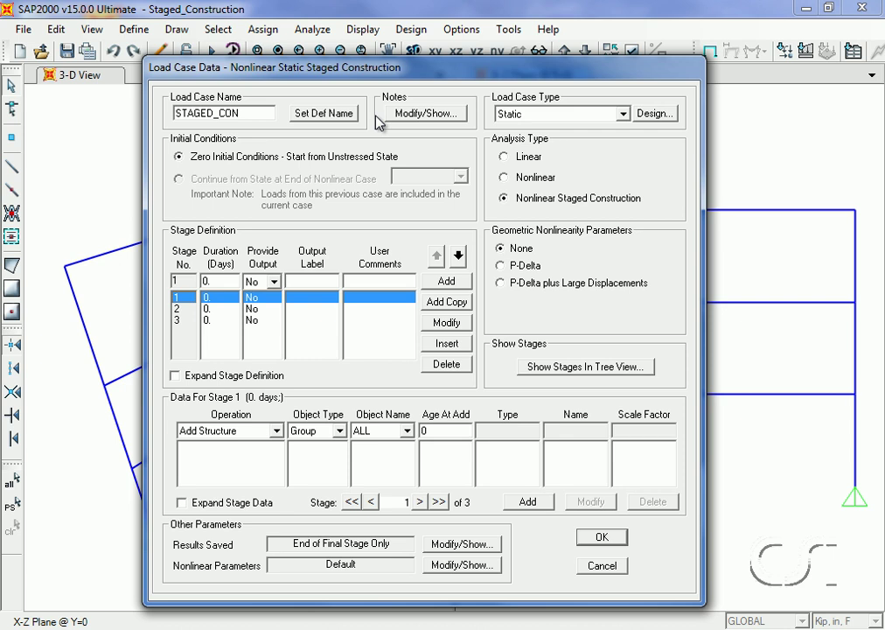
click(276, 430)
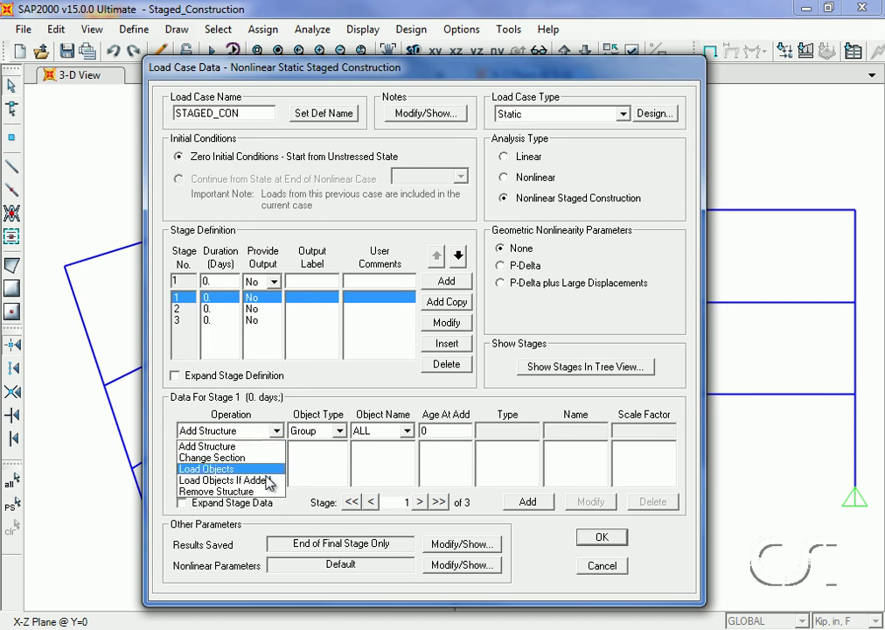
click(208, 446)
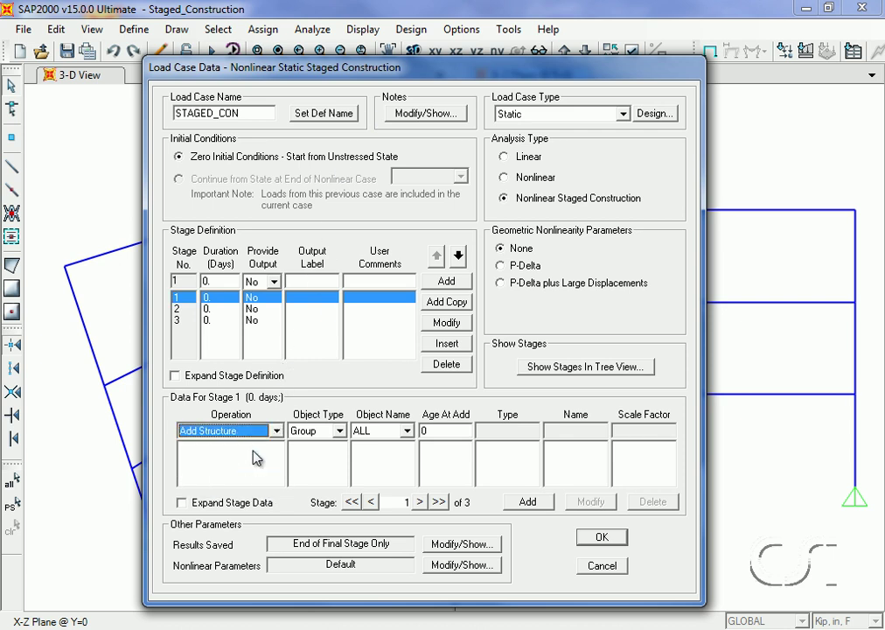
click(407, 431)
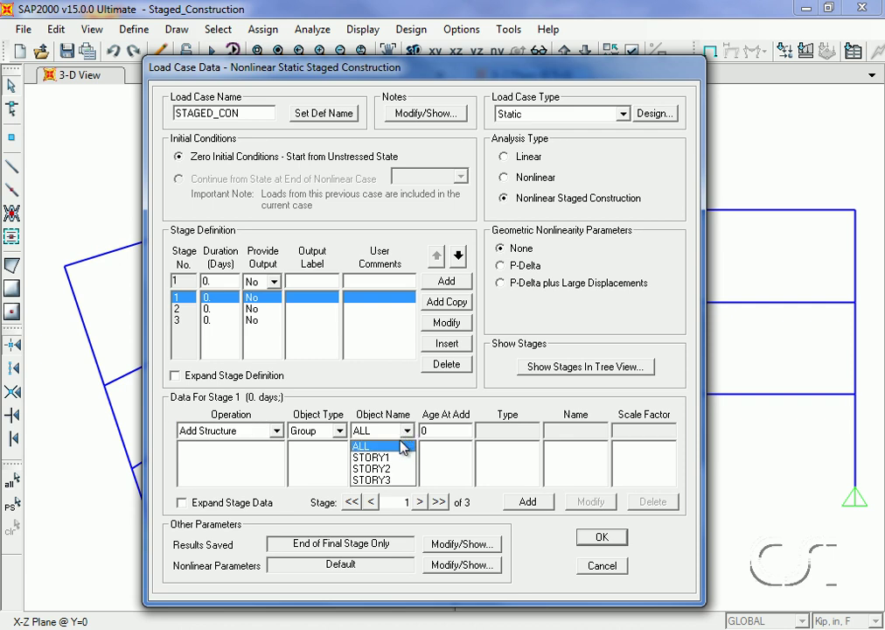
click(397, 457)
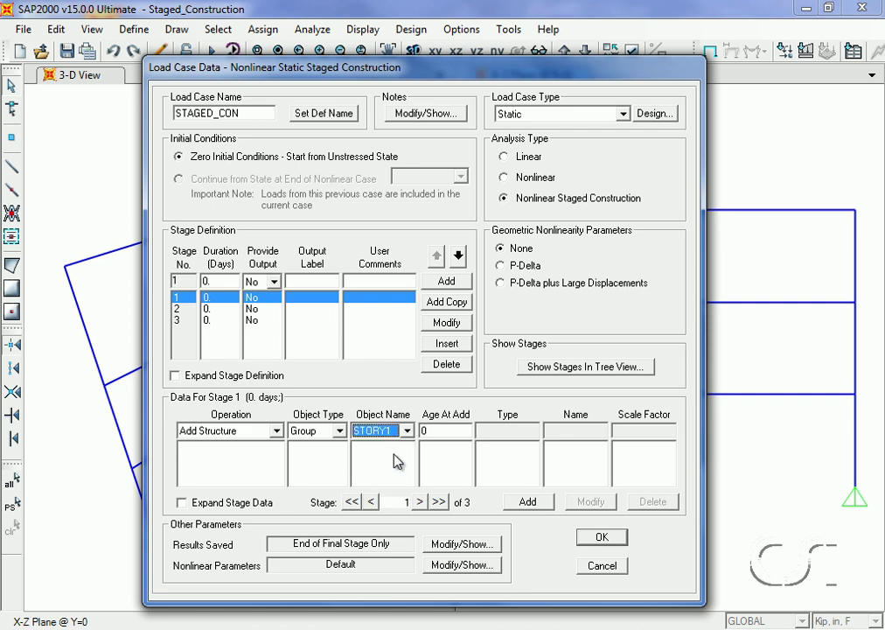
click(526, 503)
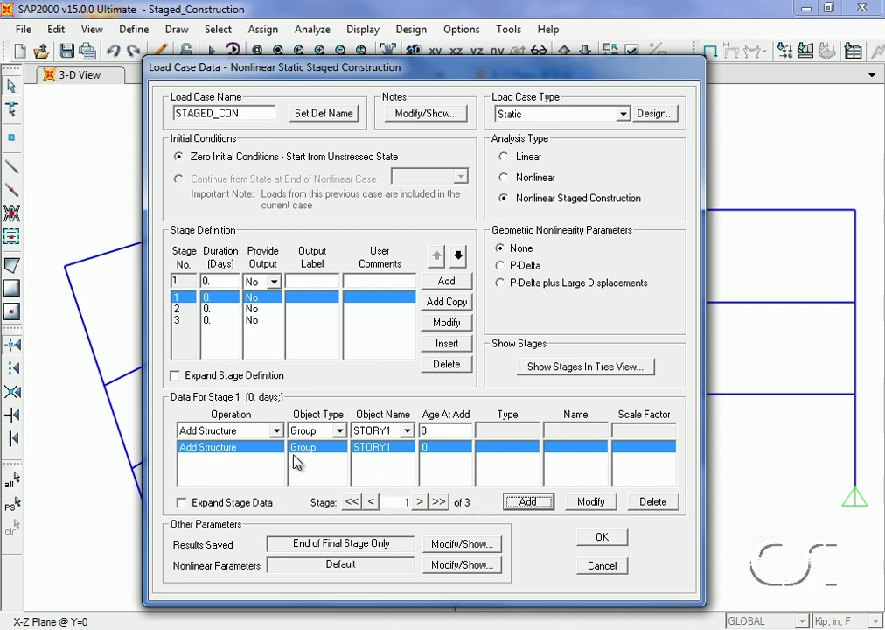
Step: Load STORY1 in stage 1 with the DEAD pattern at scale factor 1
click(275, 431)
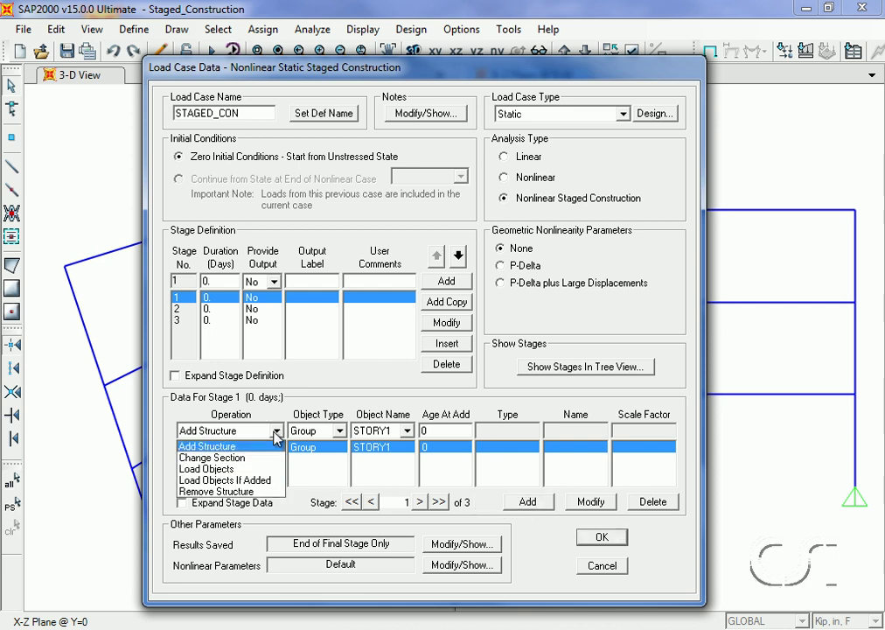
click(272, 480)
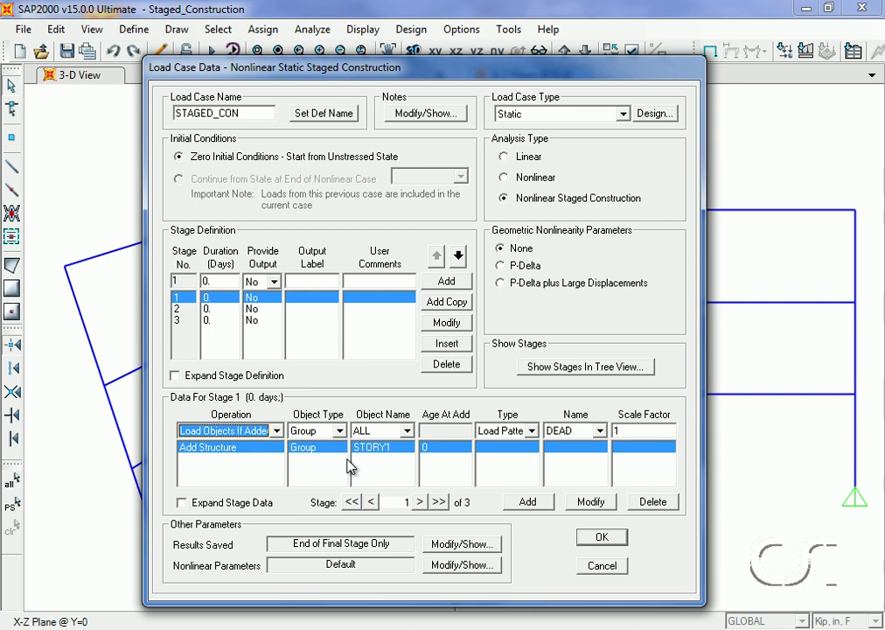
click(407, 431)
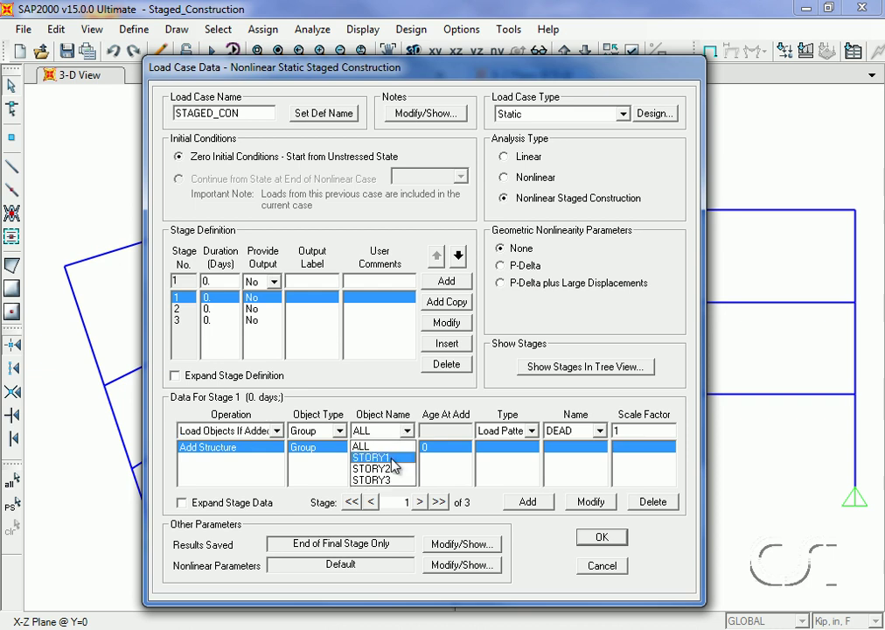
click(393, 464)
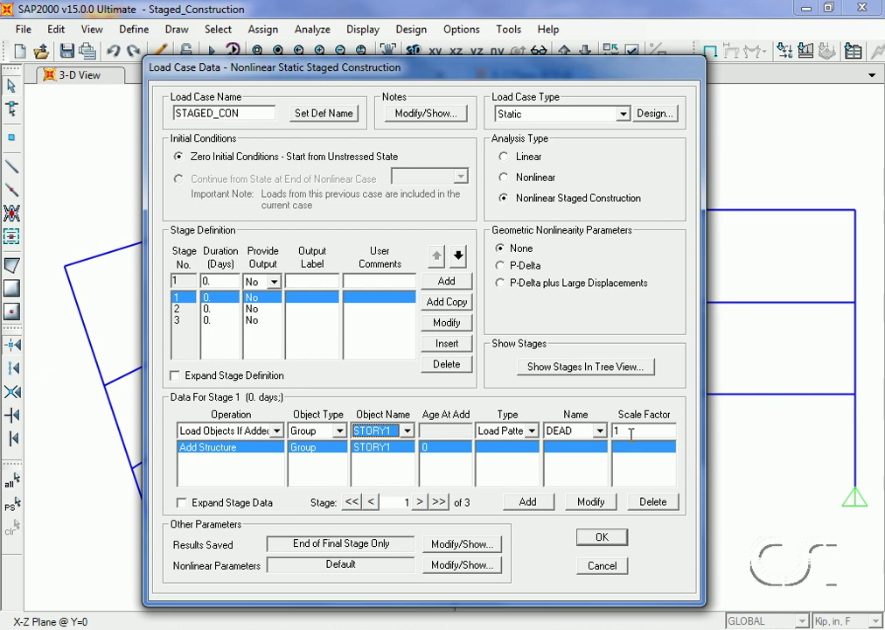
click(529, 502)
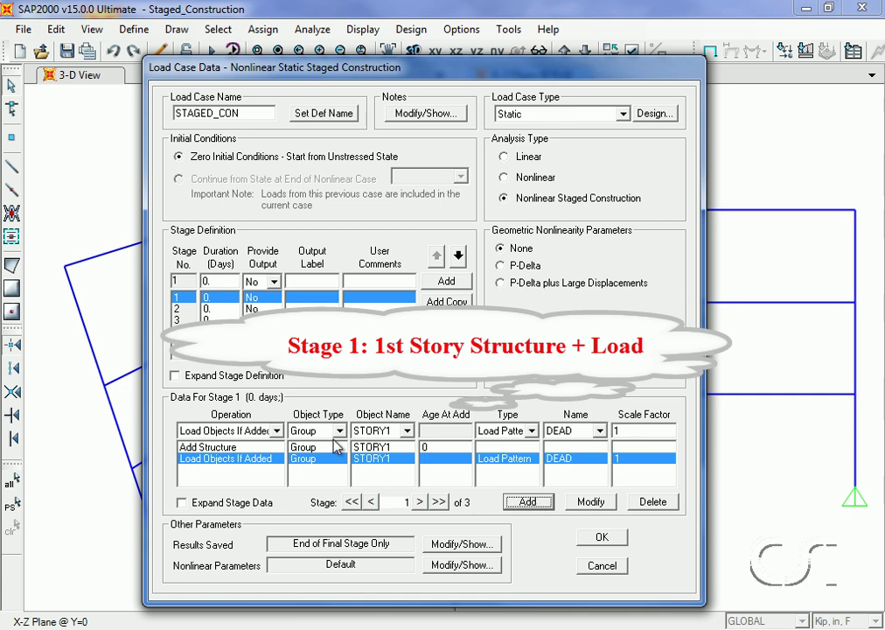
click(174, 309)
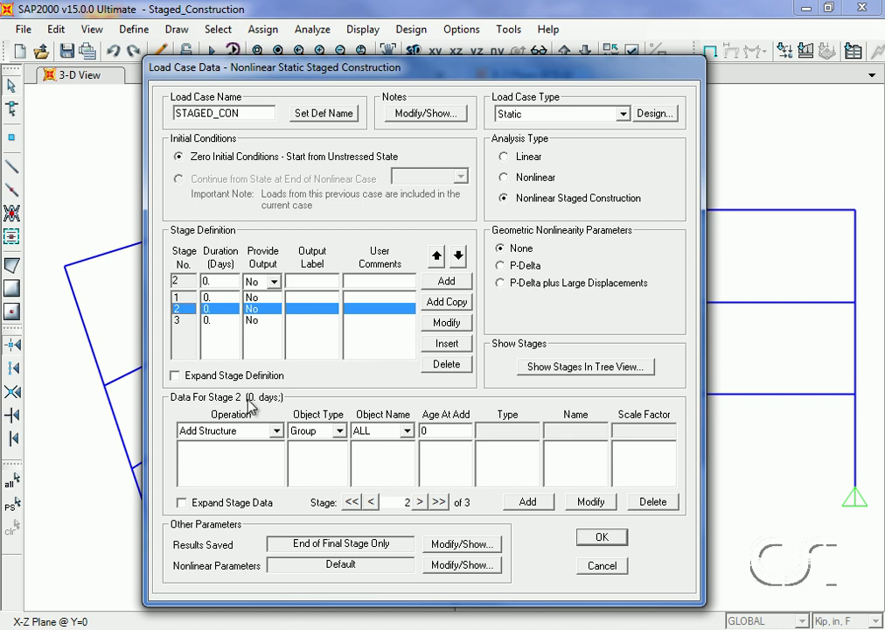
Step: Make stage 2 add group STORY2 and load it with DEAD at scale factor 1
click(406, 431)
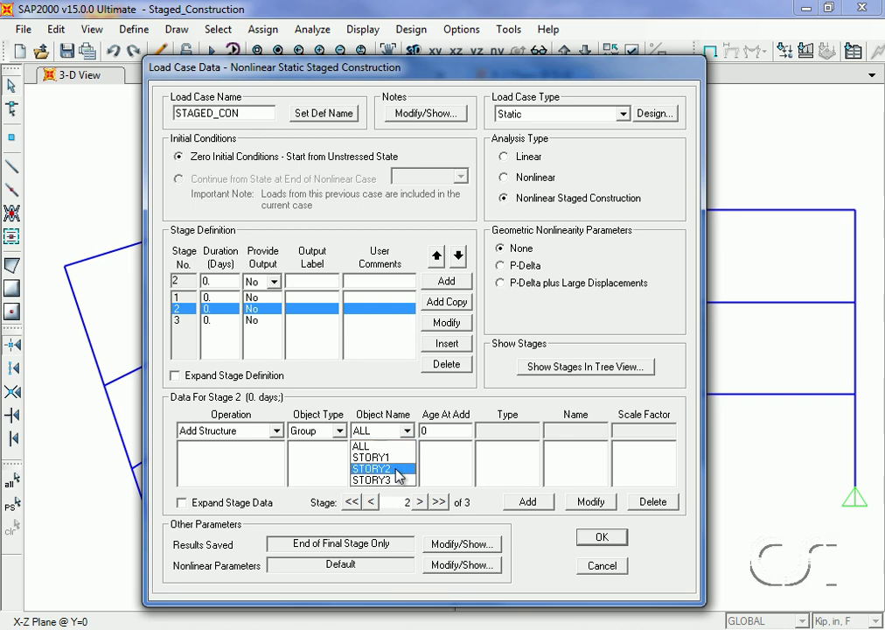
click(396, 469)
click(527, 502)
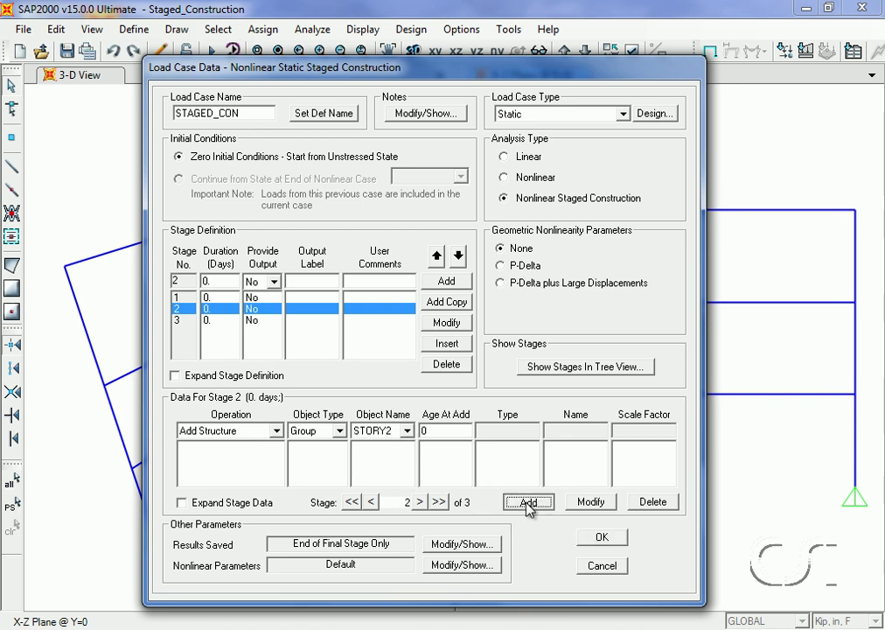
click(275, 431)
click(221, 479)
click(406, 431)
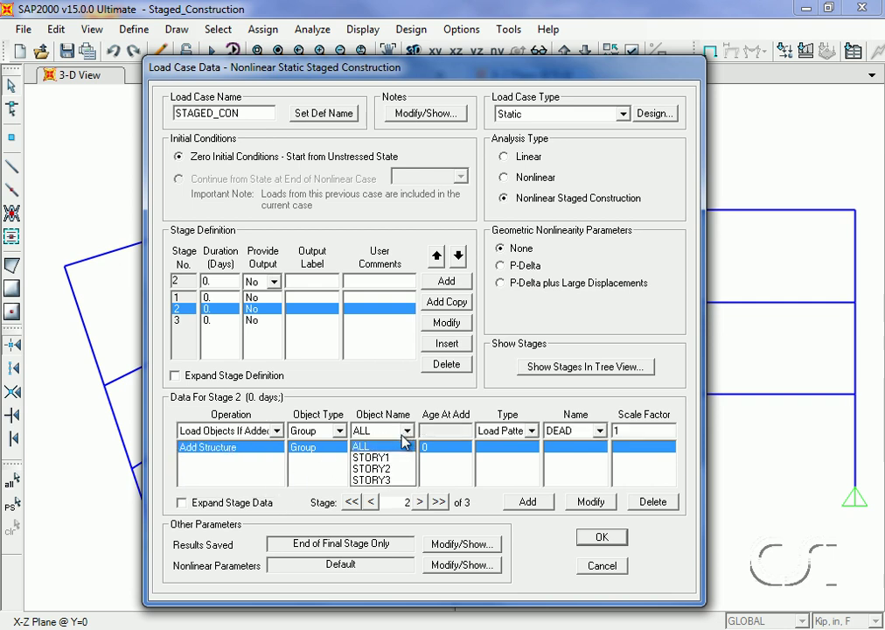
click(398, 469)
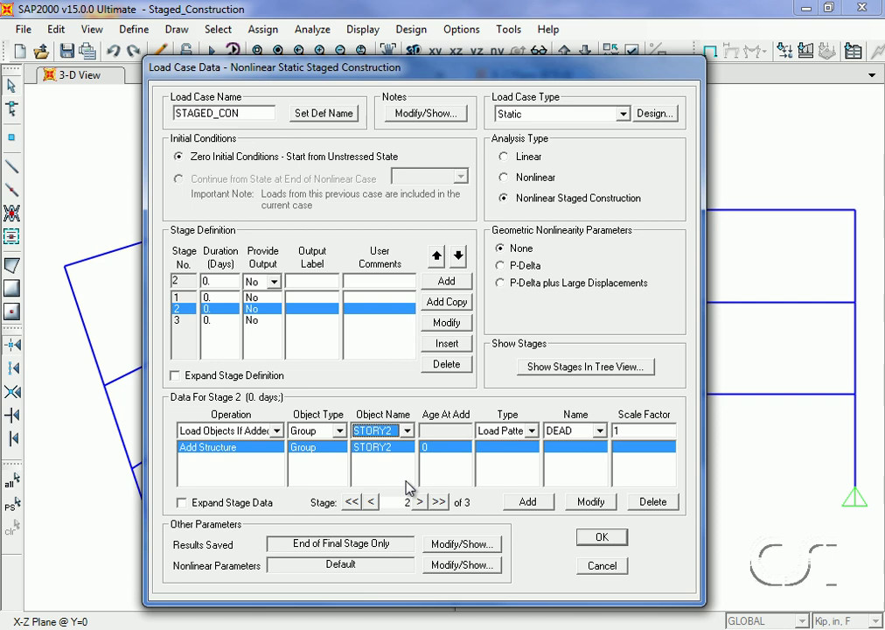
click(528, 503)
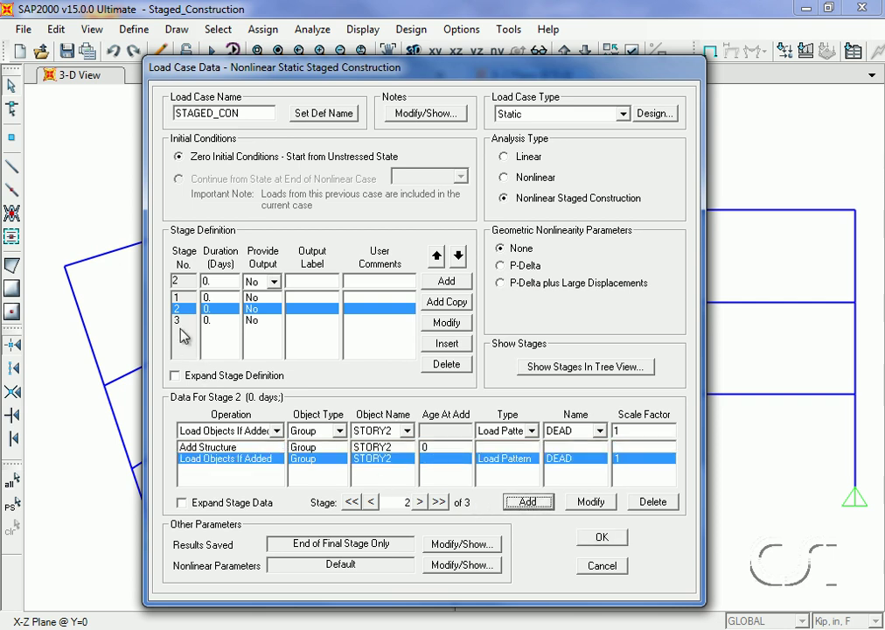
Step: Make stage 3 add group STORY3 and load it with DEAD at scale factor 1
click(178, 320)
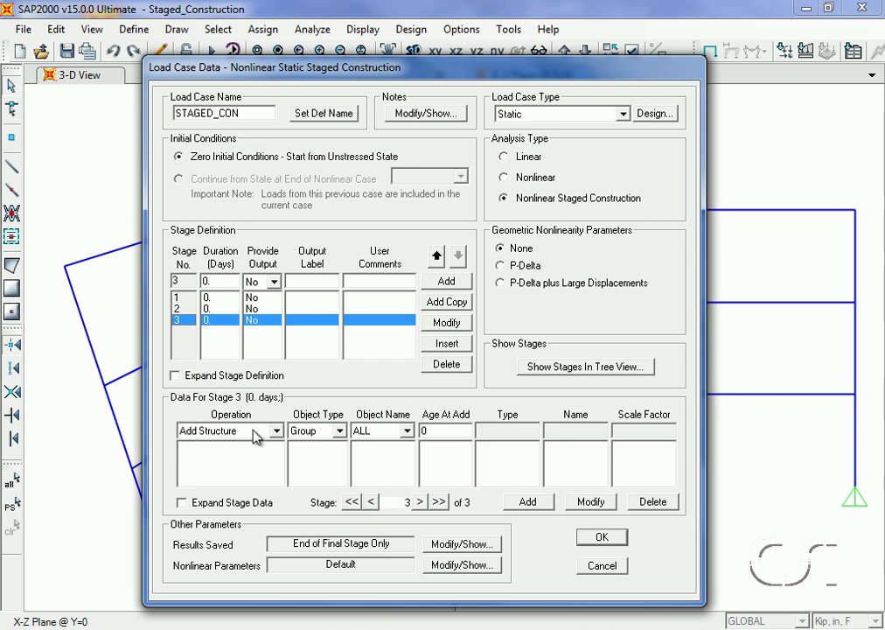
click(405, 437)
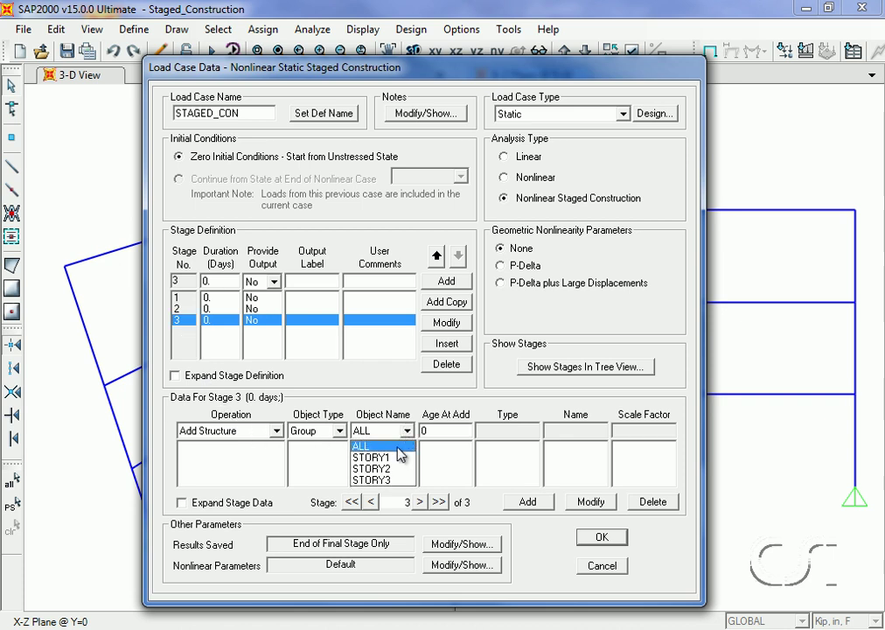
click(401, 482)
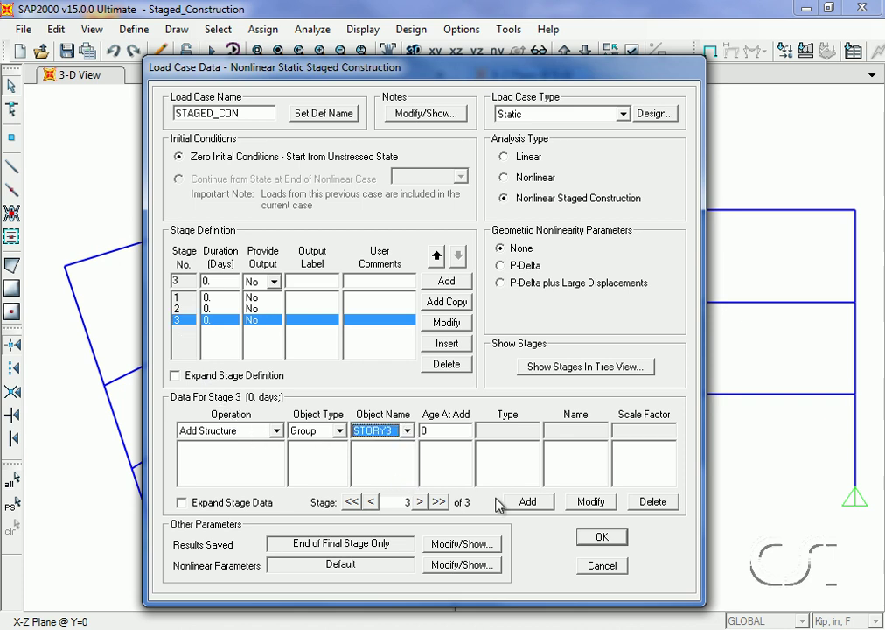
click(527, 502)
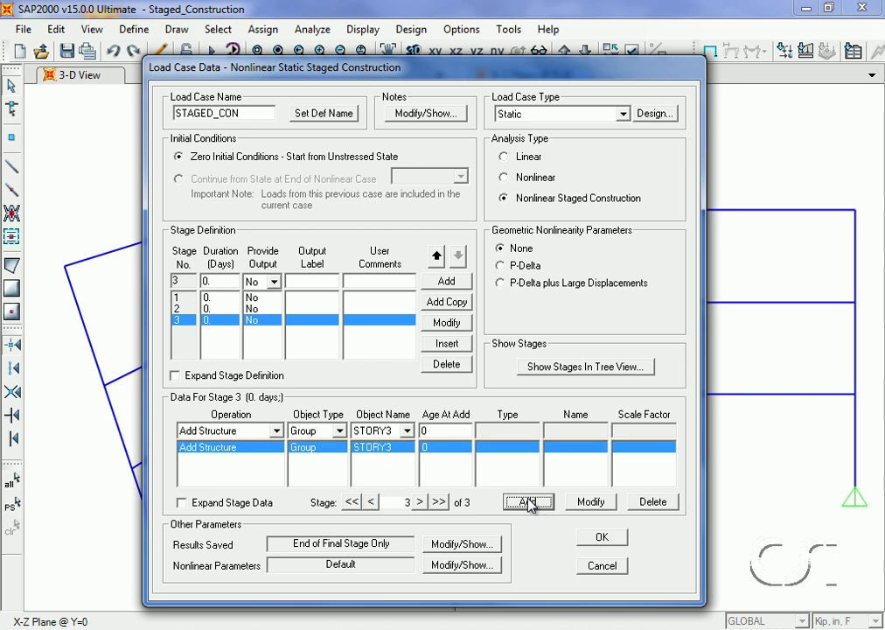
click(276, 430)
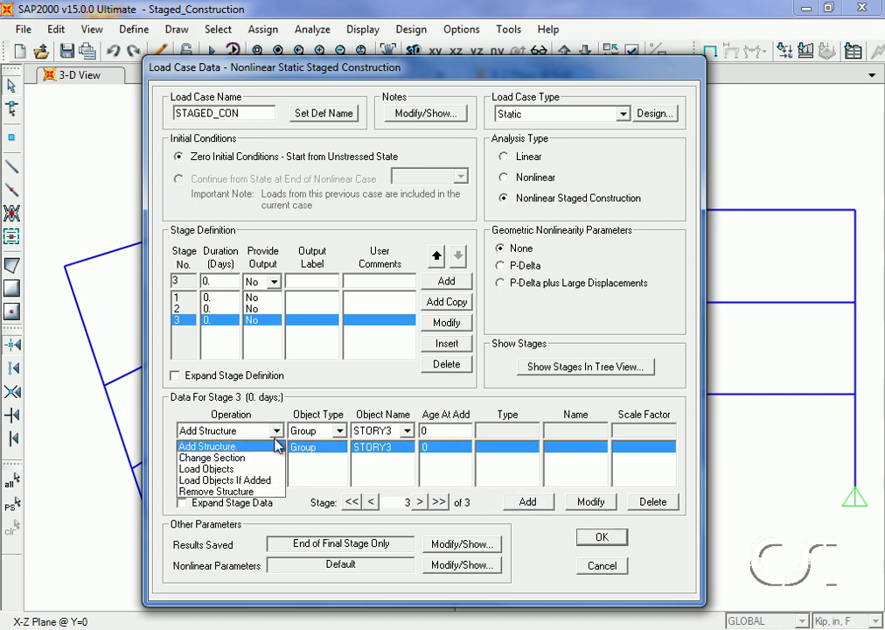
click(229, 480)
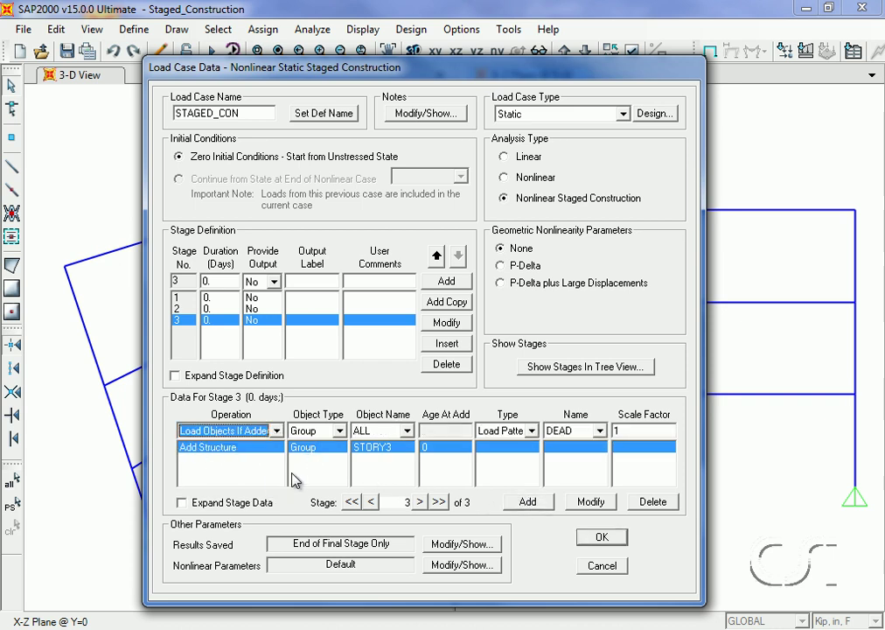
click(406, 432)
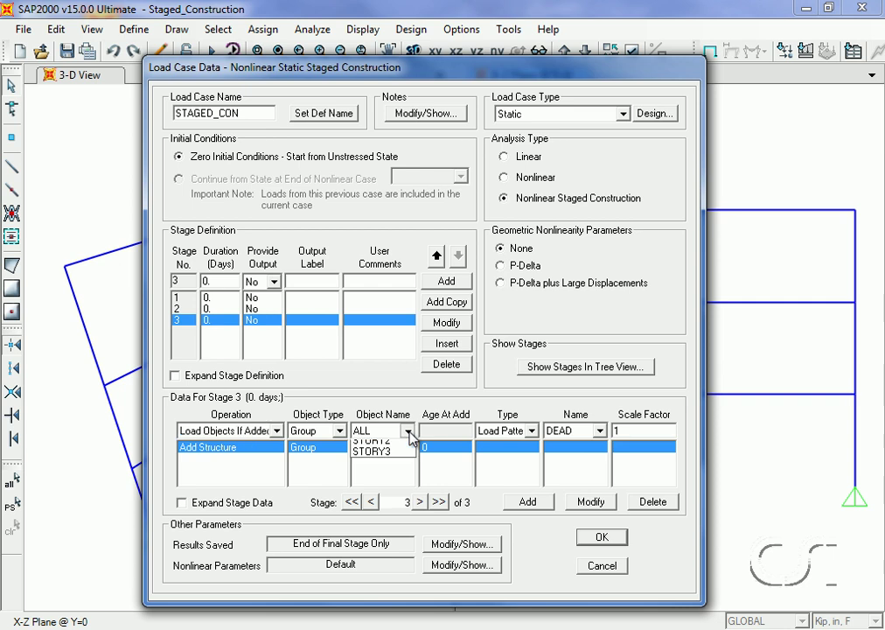
click(398, 480)
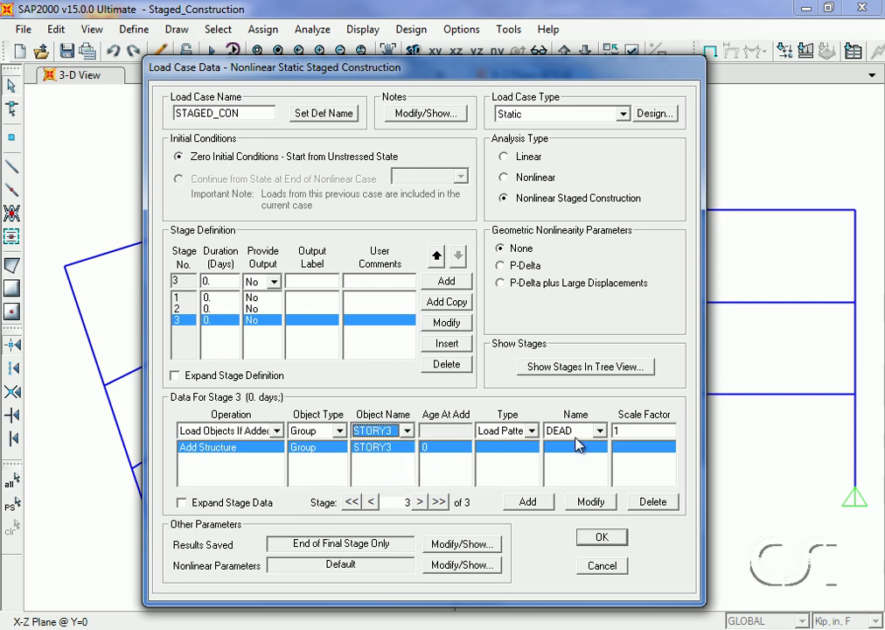
click(538, 503)
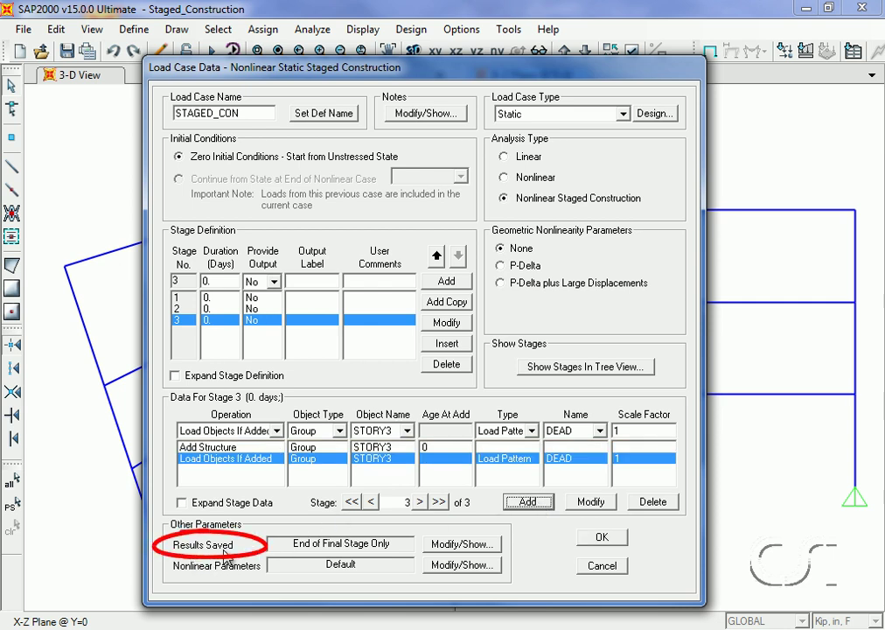
Step: Set STAGED_CON to save results at the end of each stage and accept the case
click(448, 545)
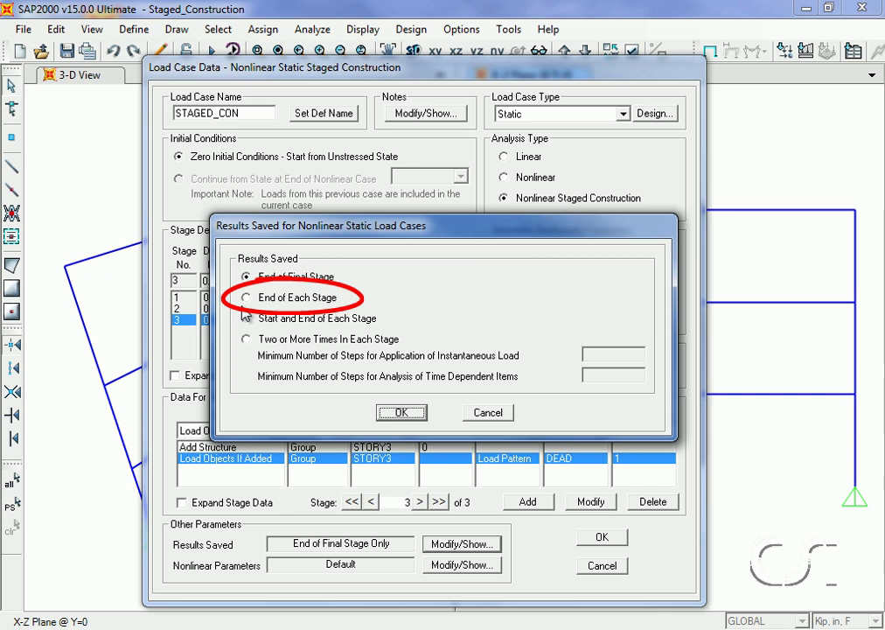
click(302, 298)
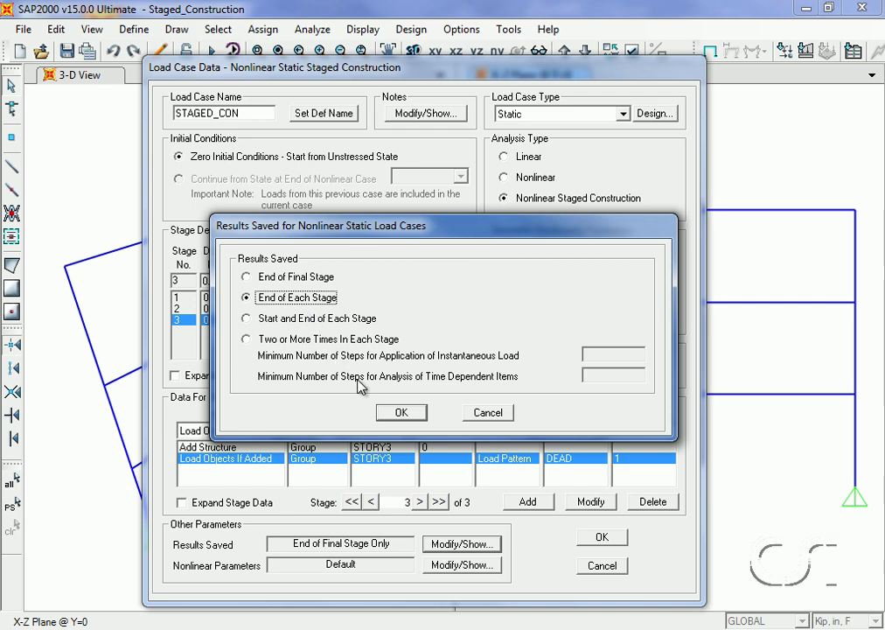
click(399, 413)
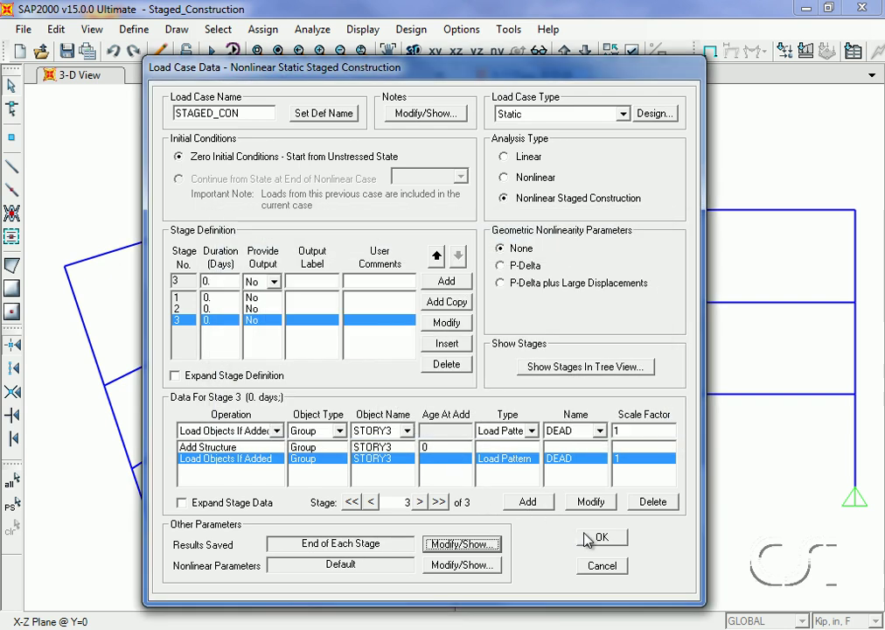
click(601, 539)
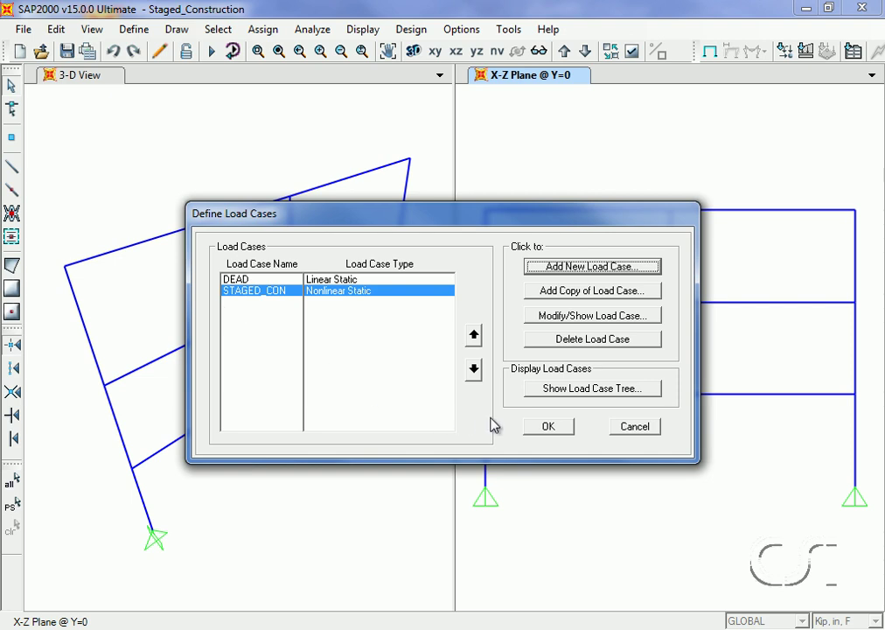
Step: Switch the left view to the X-Z plane and run the DEAD and STAGED_CON analysis
click(553, 433)
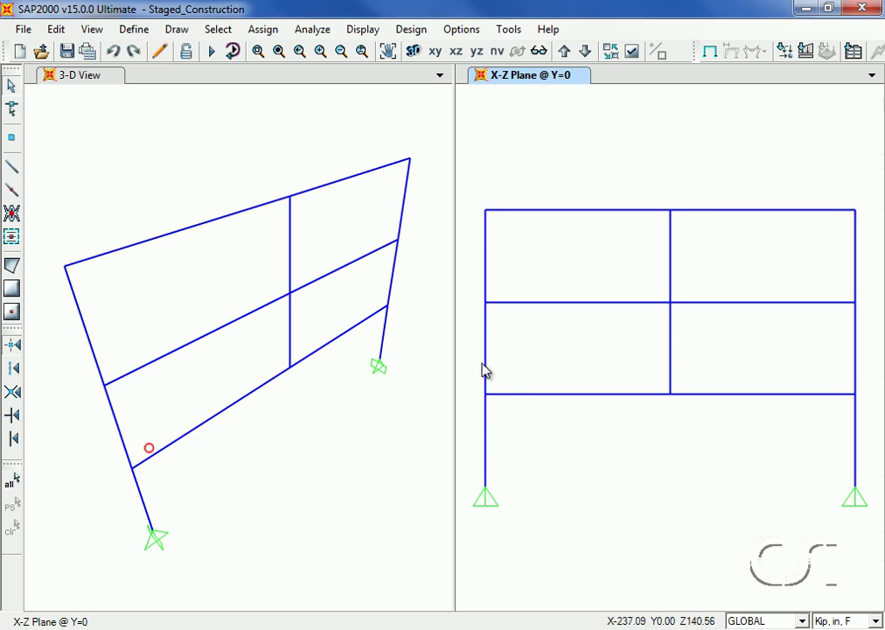
click(302, 140)
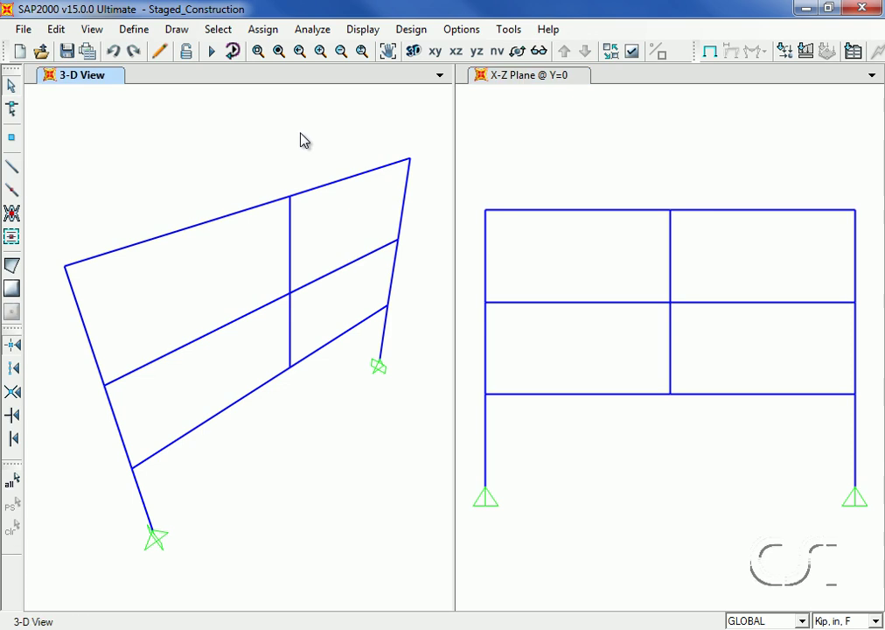
click(454, 53)
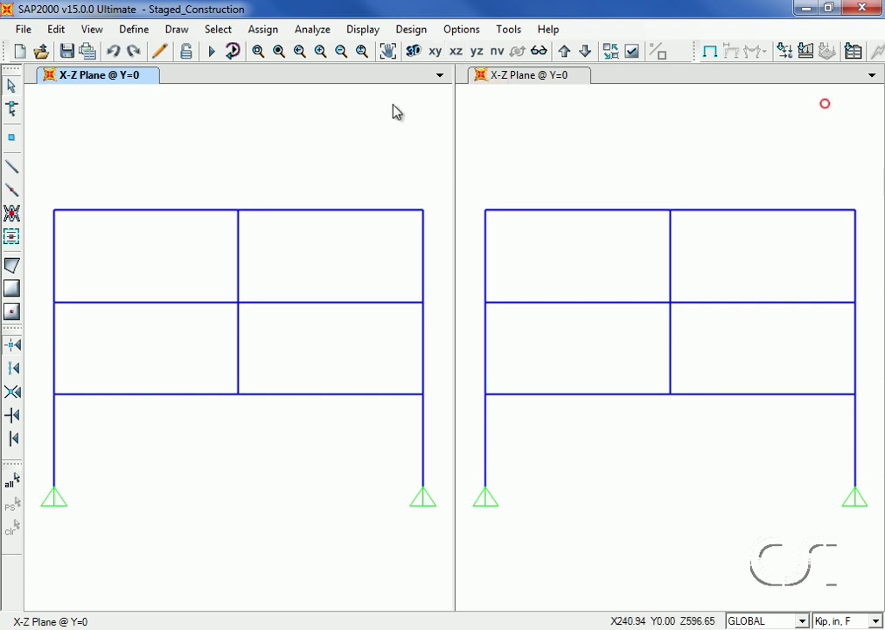
click(212, 53)
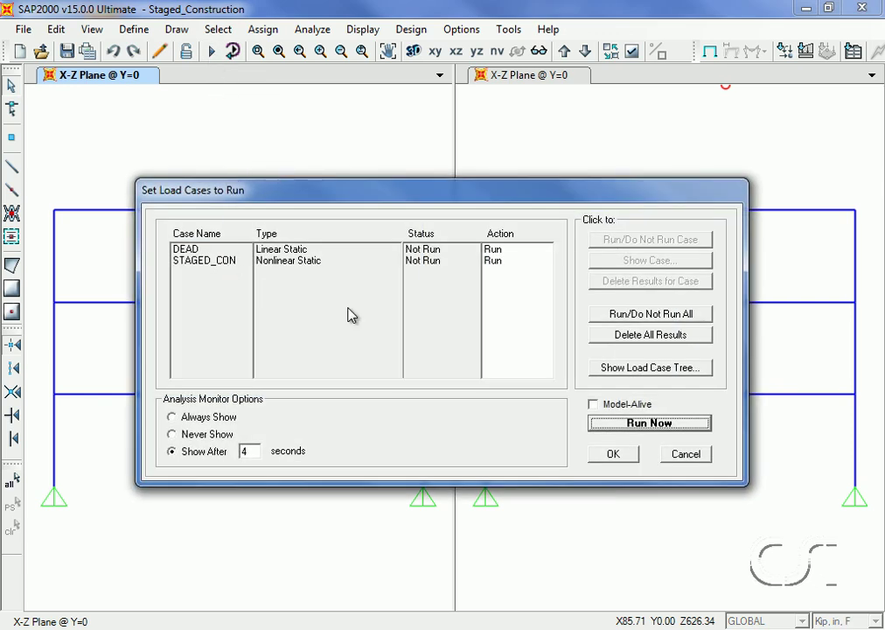
click(646, 425)
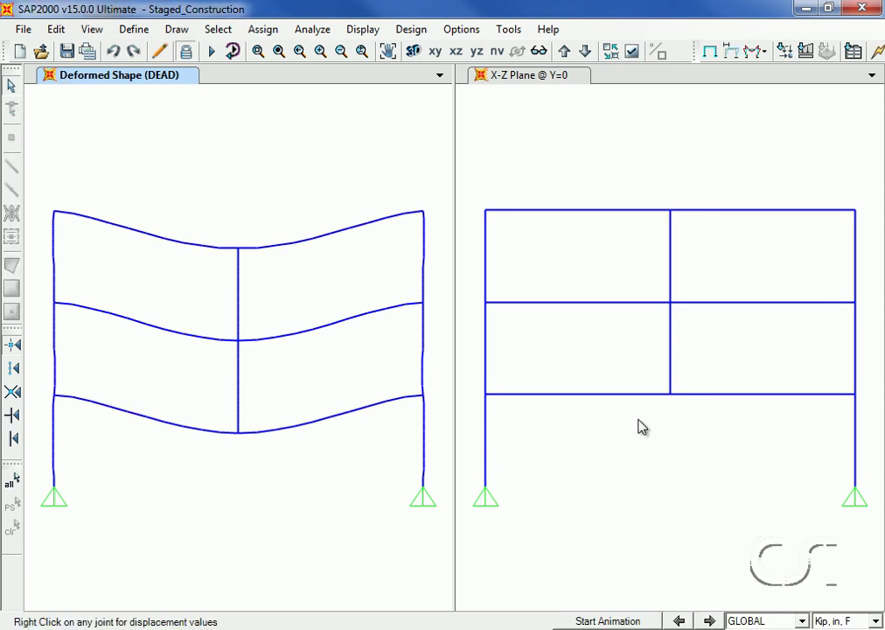
Step: In the right view, plot the STAGED_CON step 1 deformed shape at scale factor 300 with cubic curves
click(171, 82)
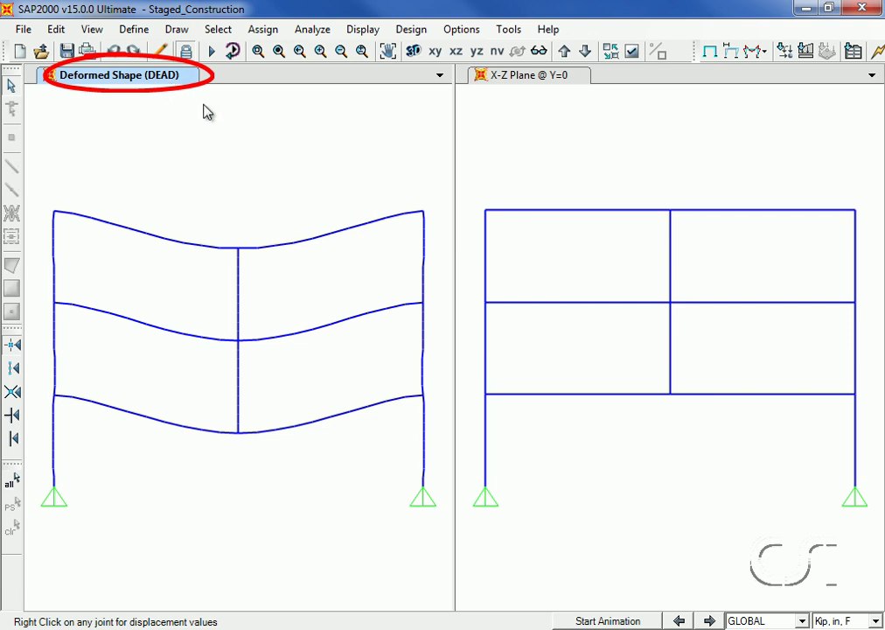
click(575, 153)
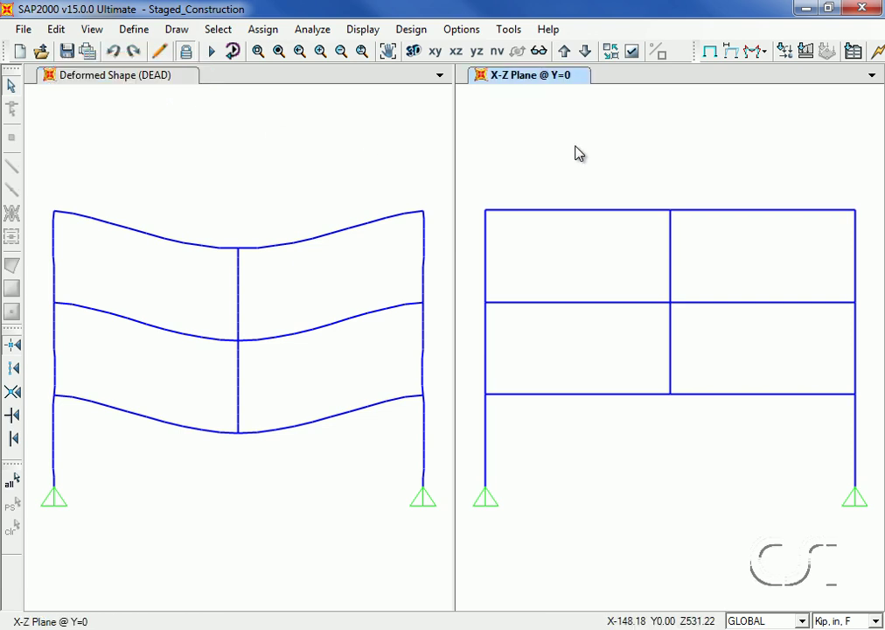
click(372, 33)
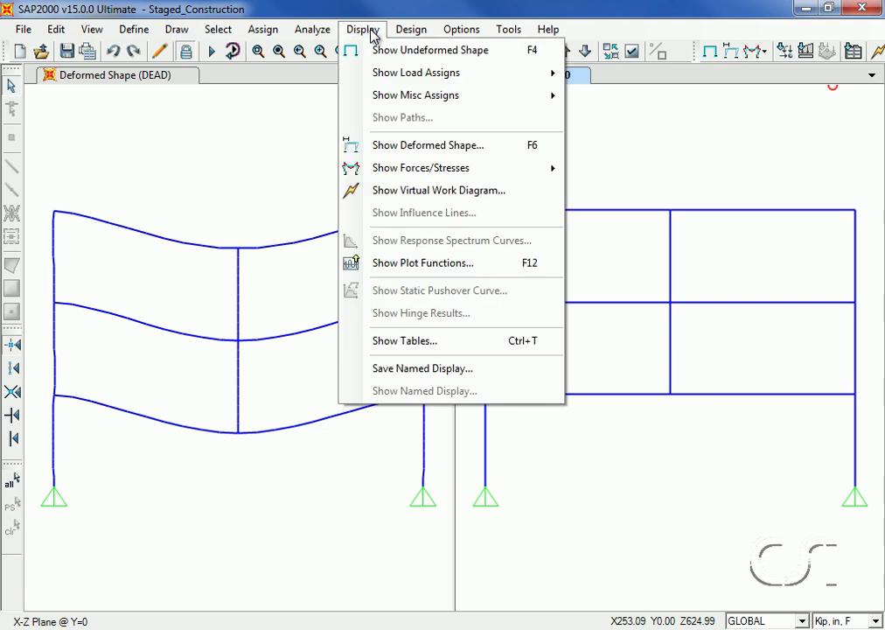
click(465, 152)
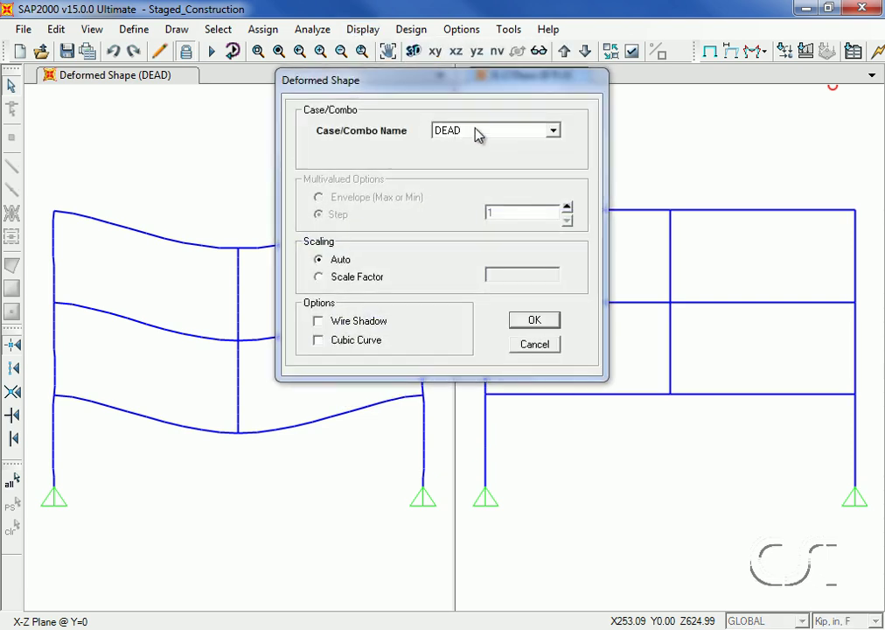
click(478, 133)
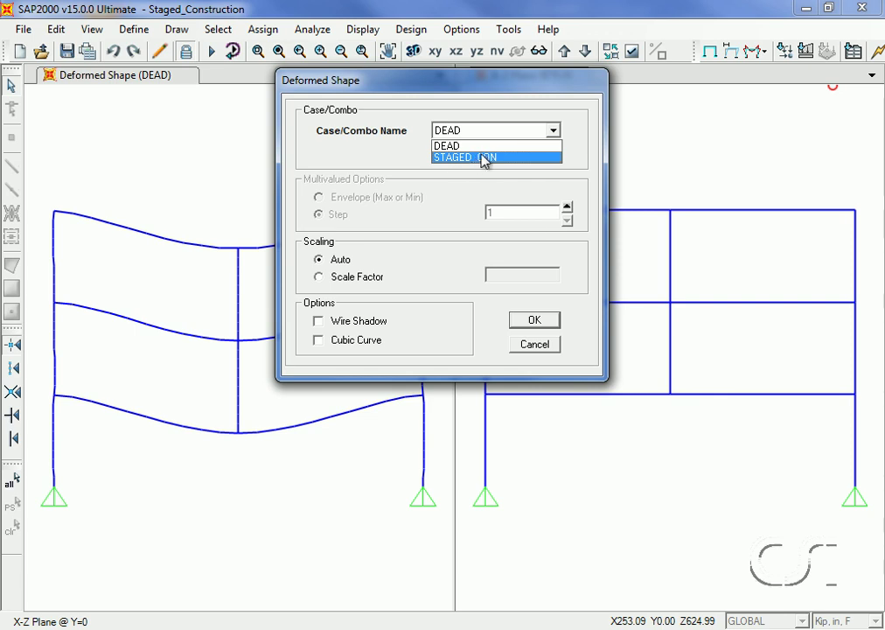
click(481, 157)
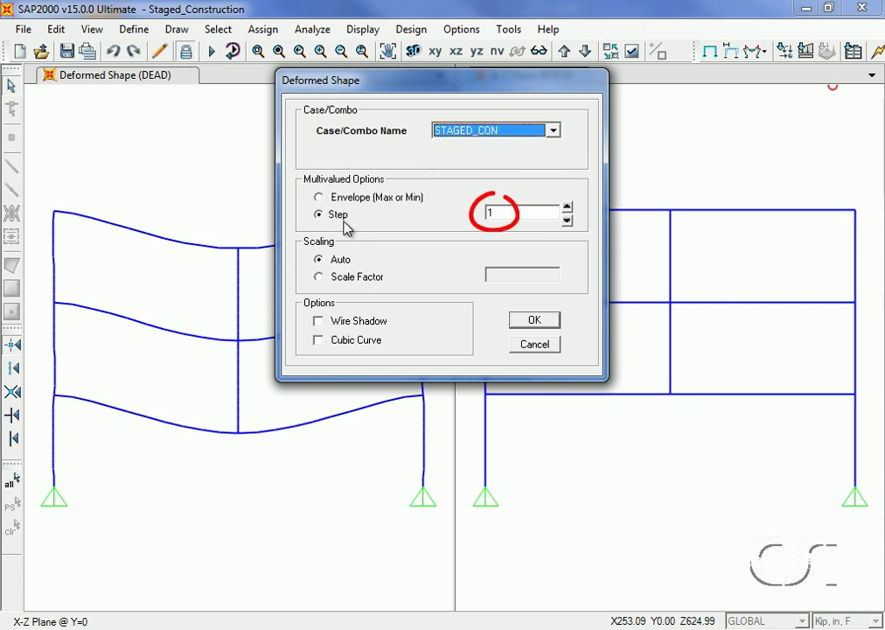
click(319, 277)
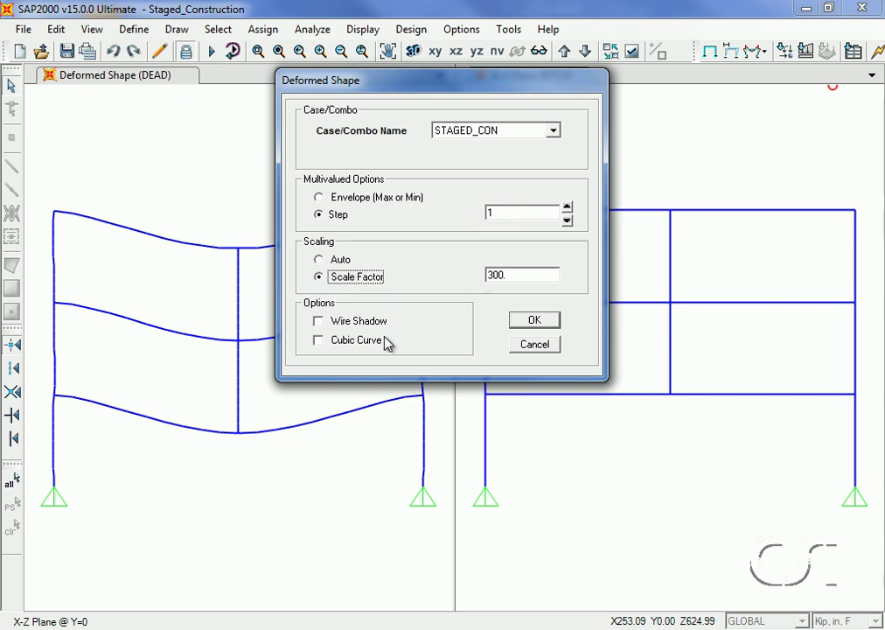
click(329, 341)
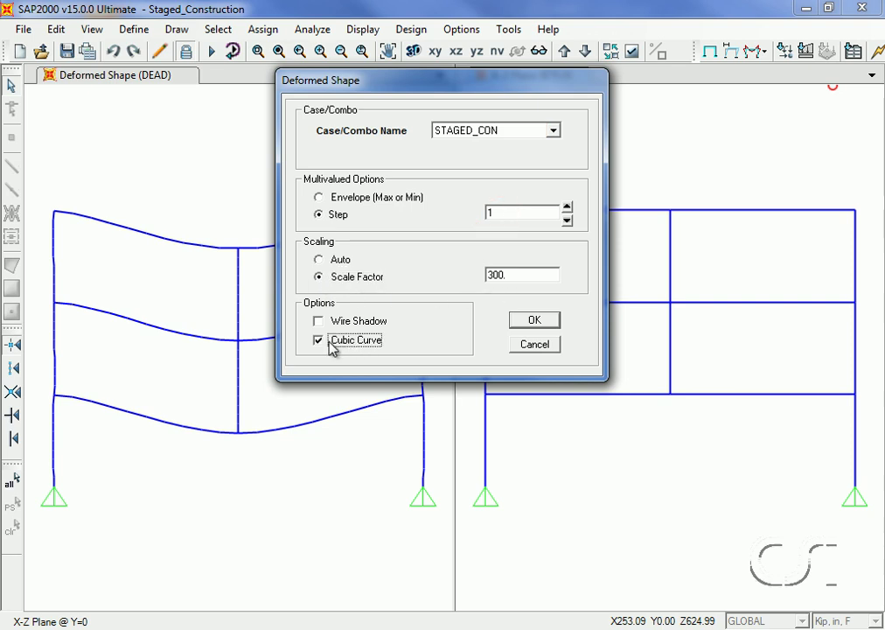
click(532, 321)
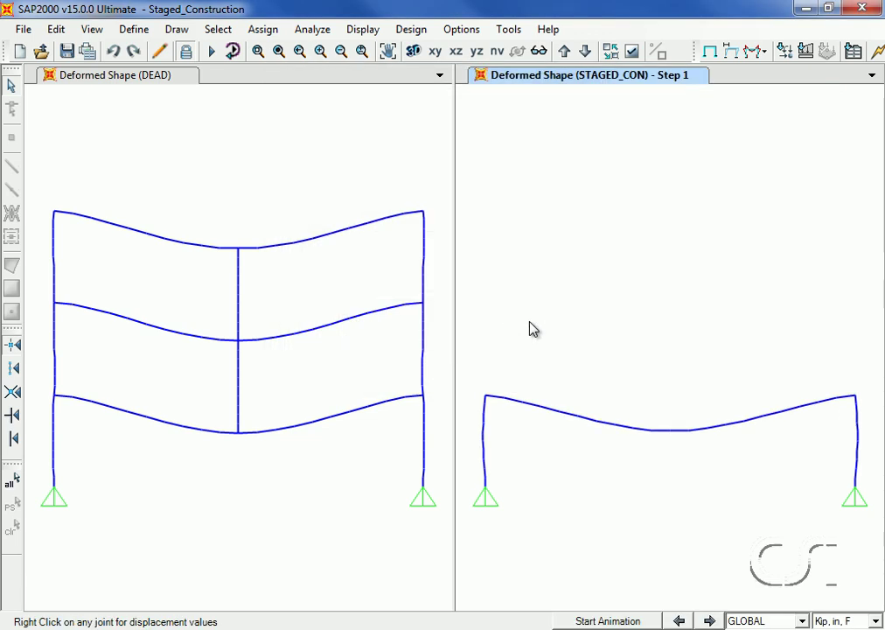
Step: Redraw the STAGED_CON deformed shape at step 2
click(366, 30)
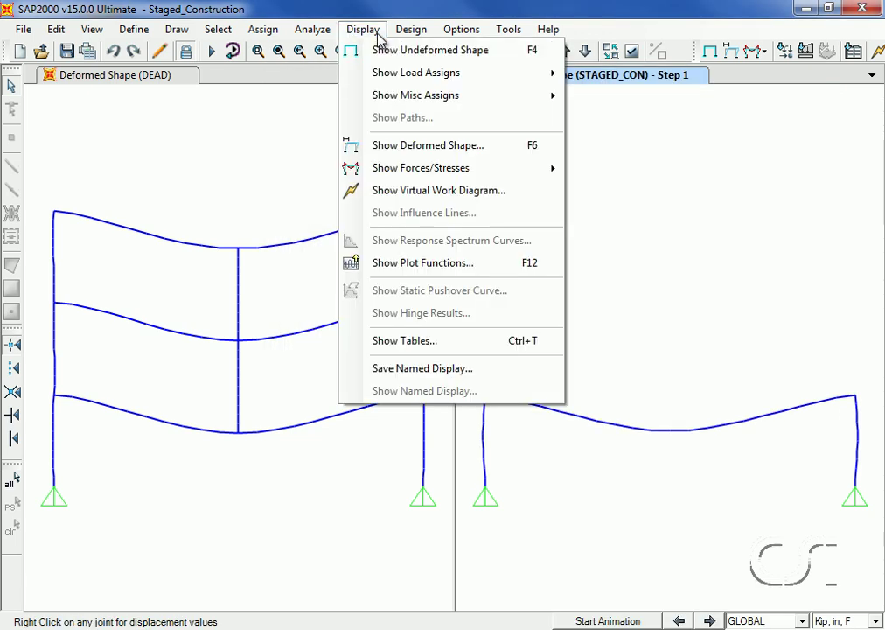
click(444, 150)
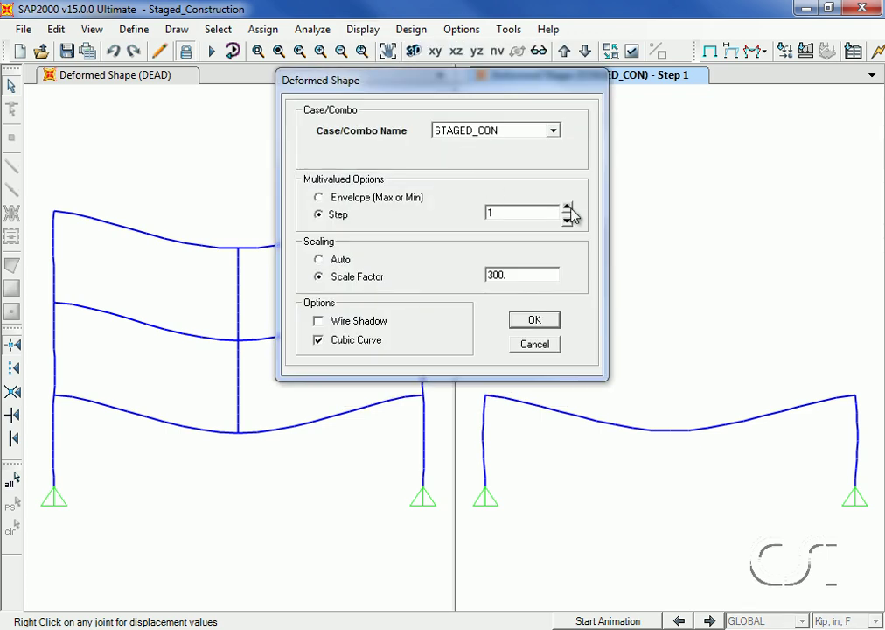
click(568, 208)
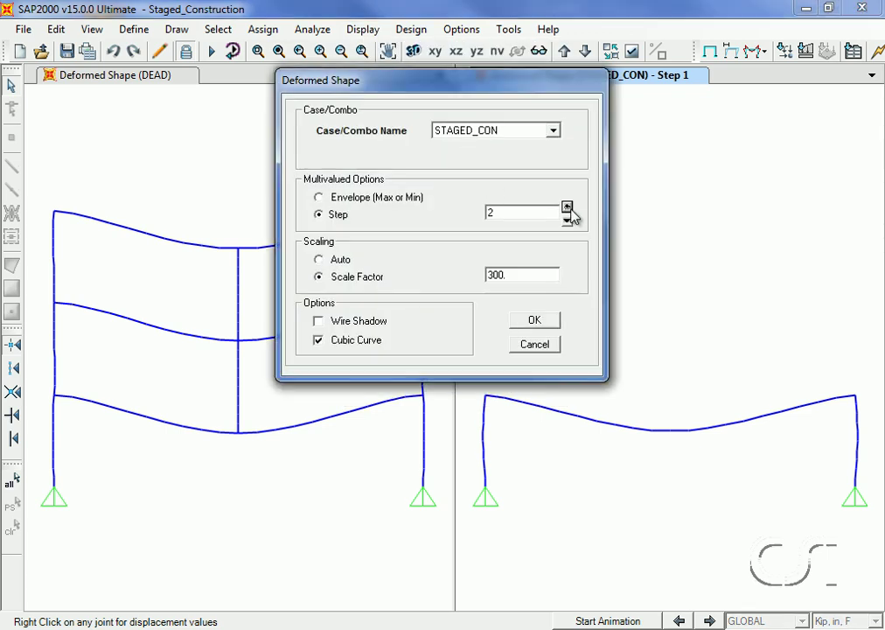
click(534, 321)
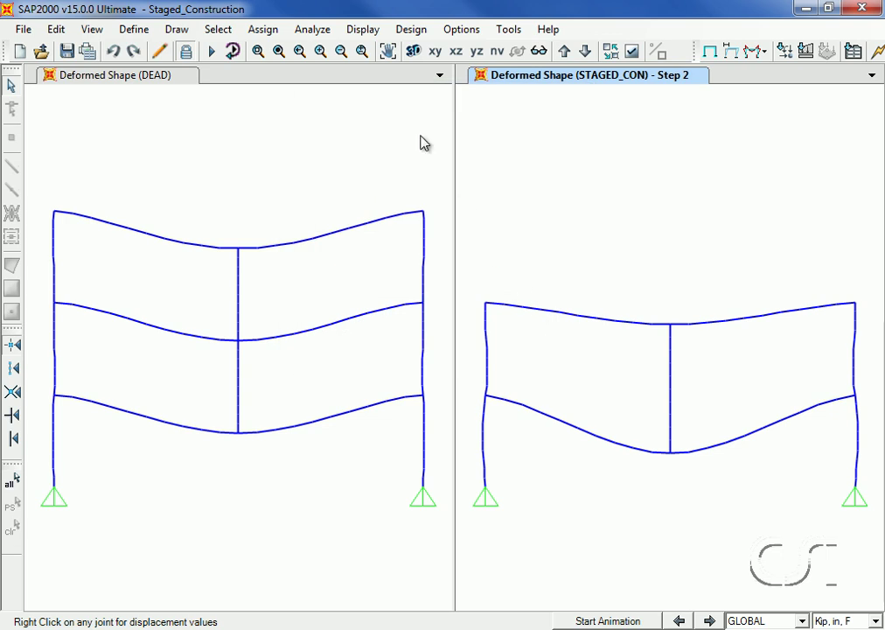
Step: Advance the STAGED_CON deformed shape to step 3, showing the full three-story frame
click(364, 30)
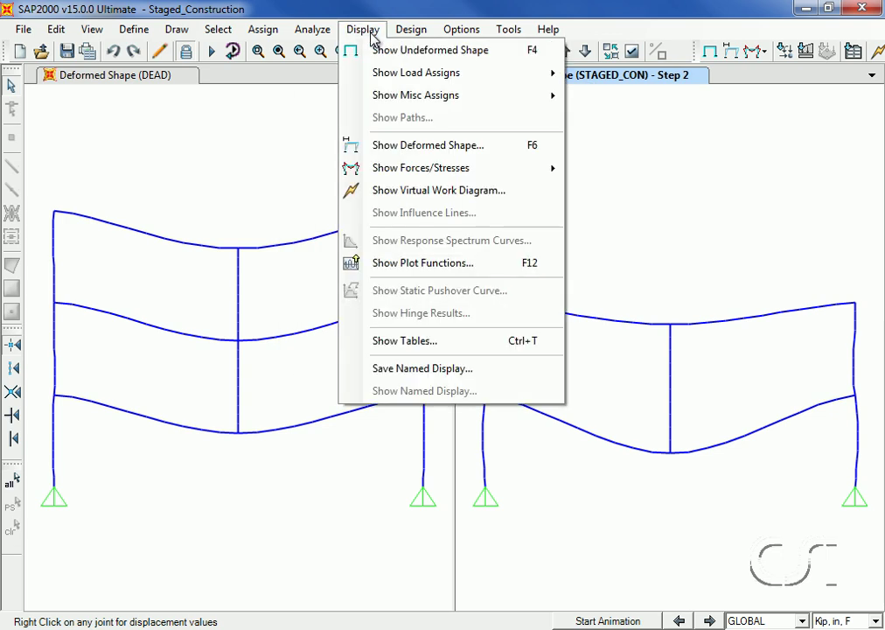
click(390, 145)
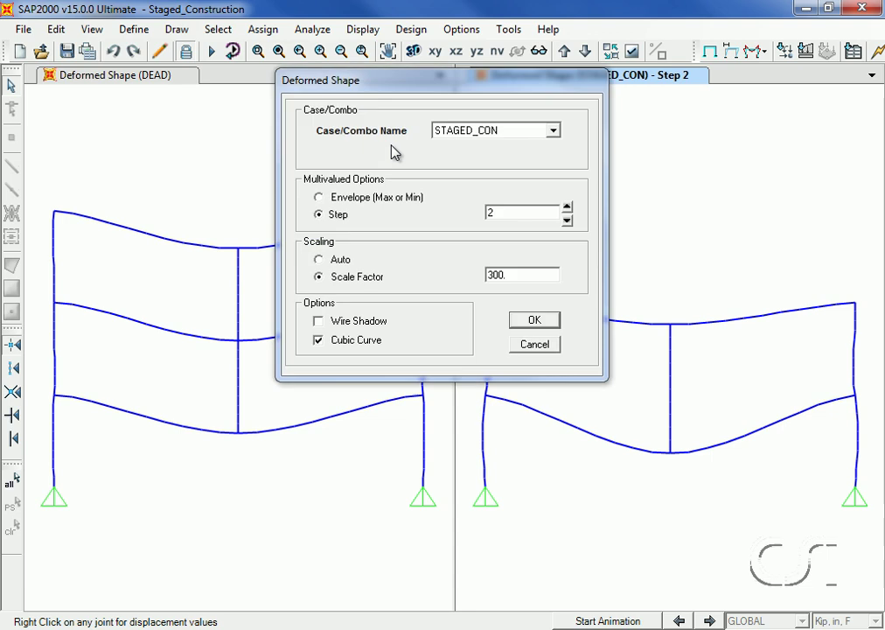
click(567, 207)
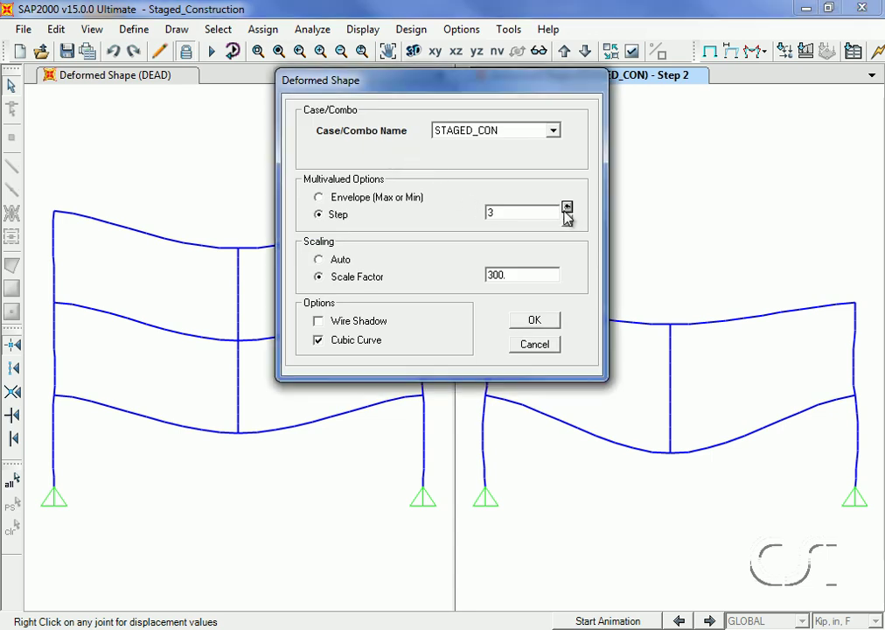
click(535, 320)
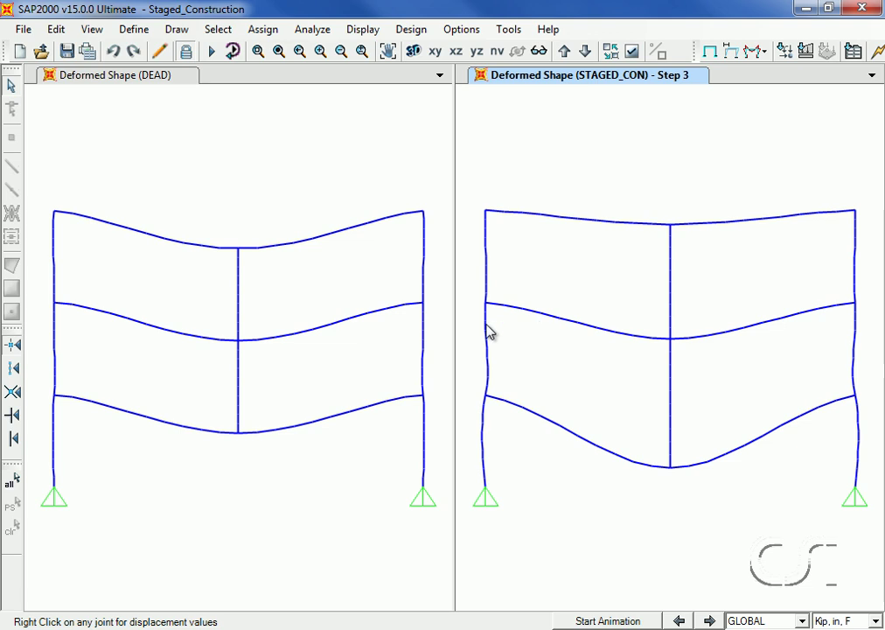
click(338, 206)
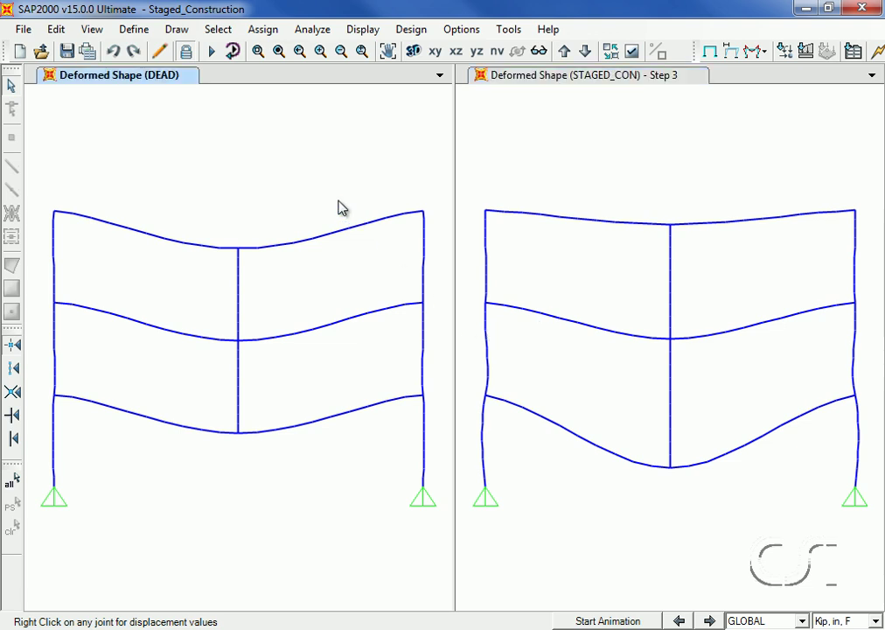
right_click(239, 433)
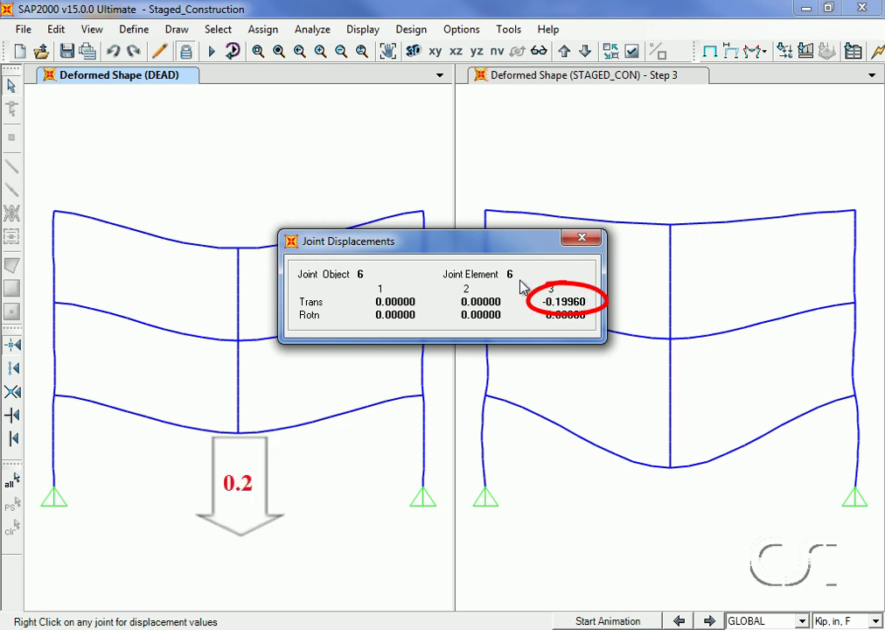
click(583, 237)
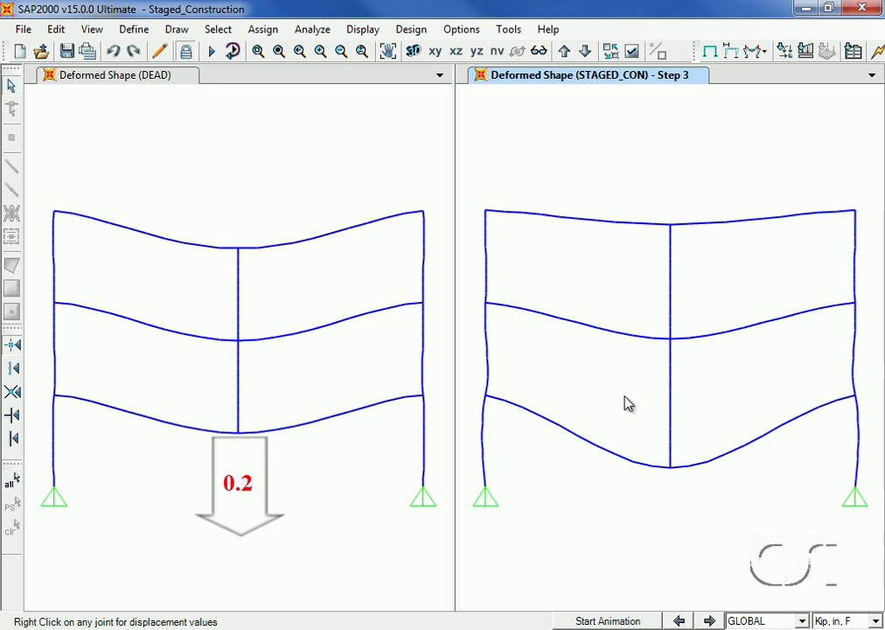
right_click(671, 472)
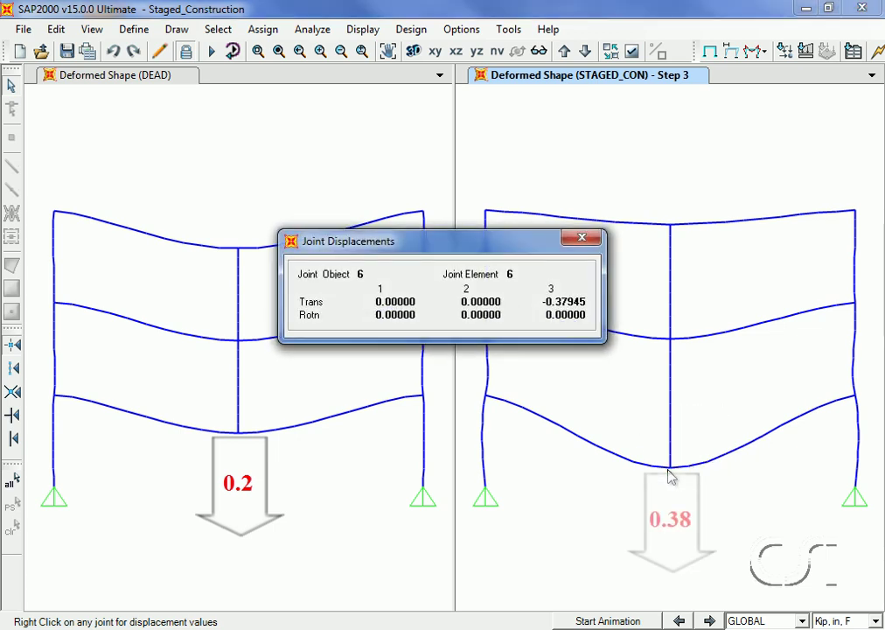
click(584, 243)
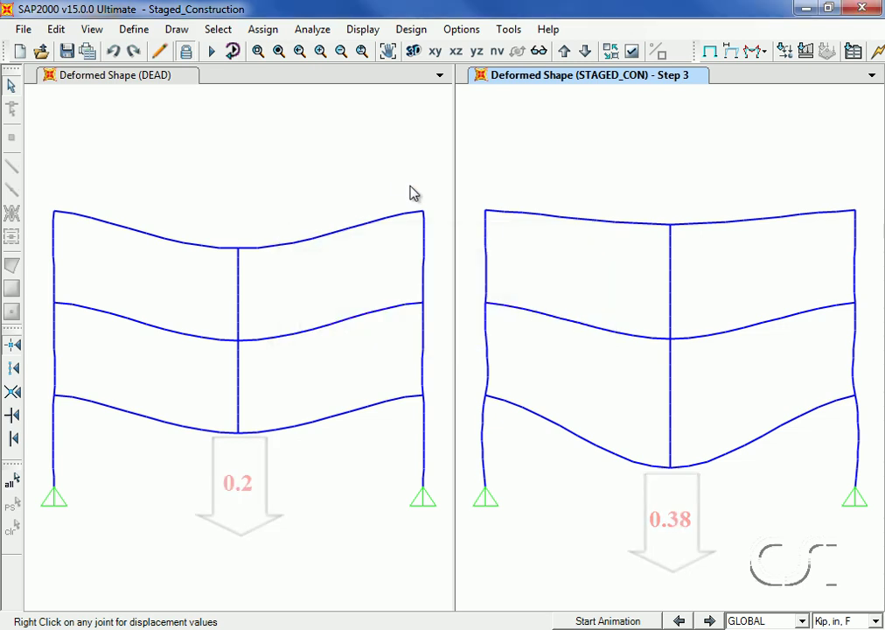
Step: In the left view, plot the DEAD case frame Moment 3-3 diagram with values shown
click(367, 168)
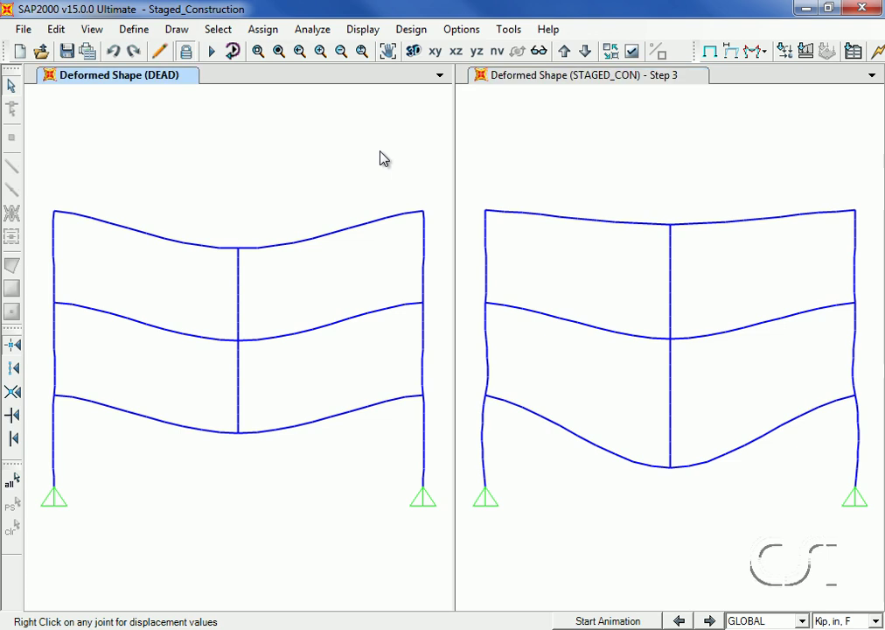
click(378, 31)
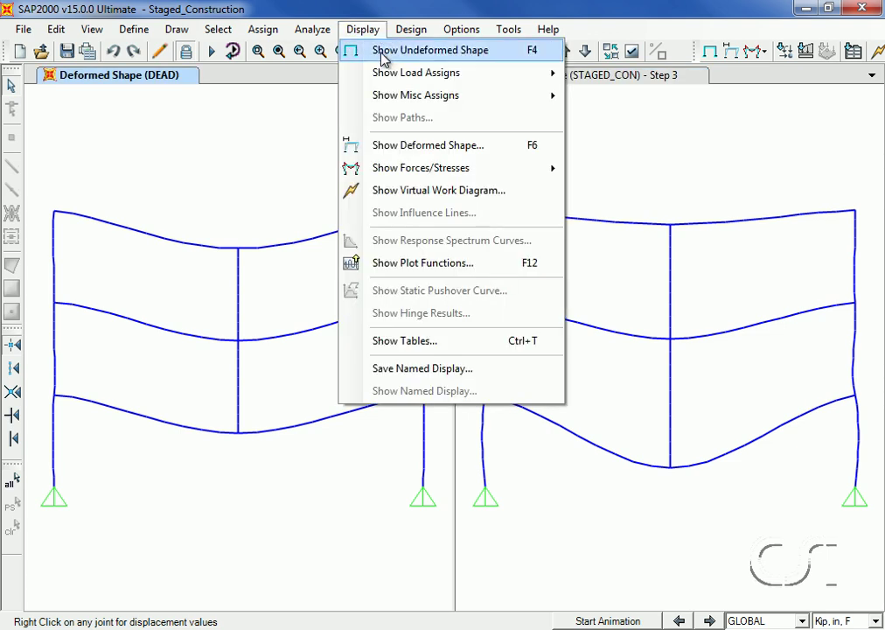
mouse_move(398, 173)
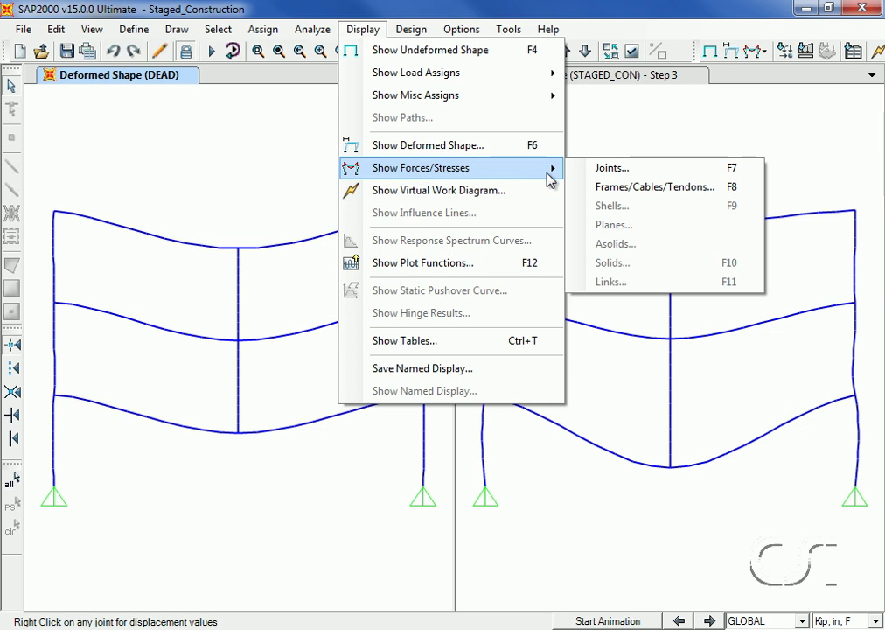
click(685, 198)
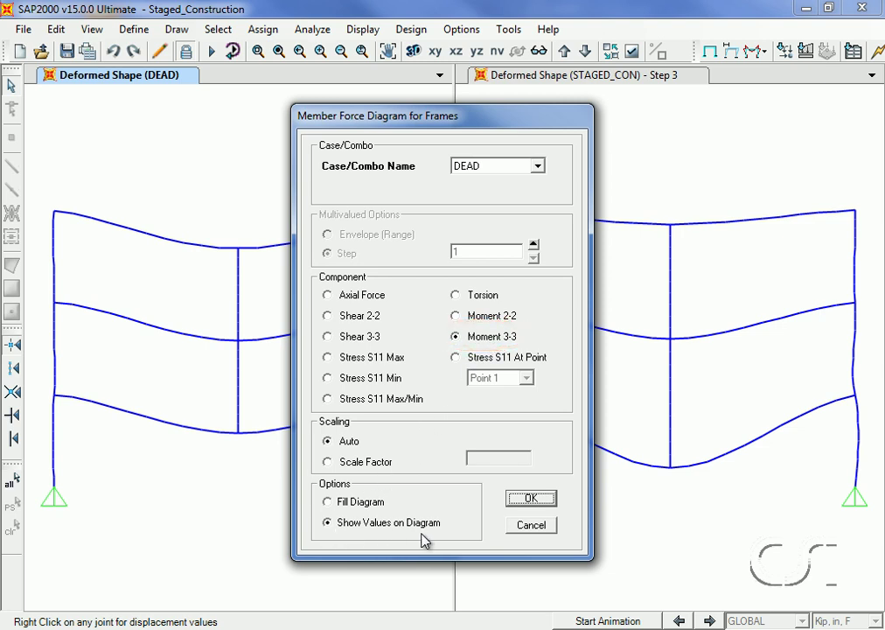
click(533, 499)
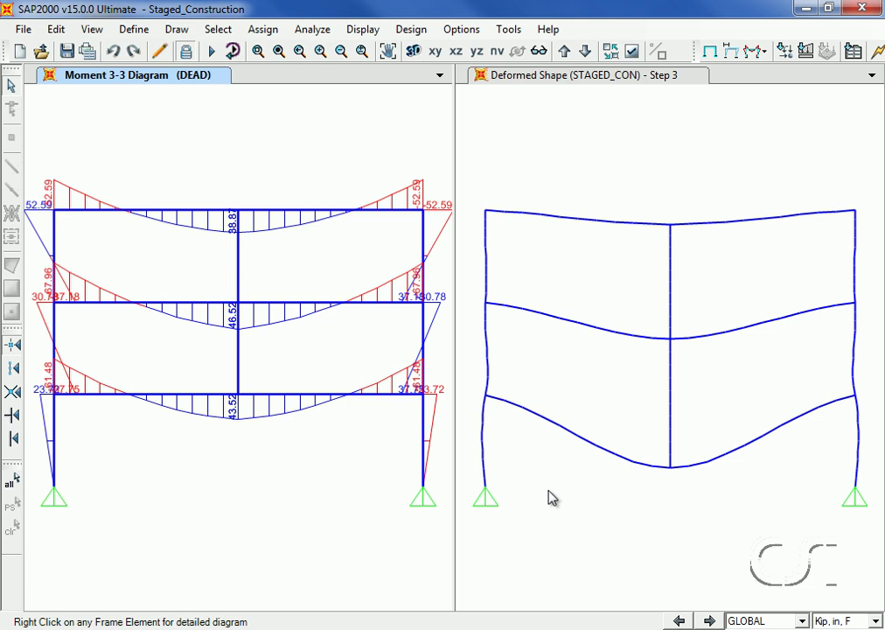
Step: Plot the STAGED_CON Moment 3-3 diagram at step 1 in the right view, then advance it to step 3
click(581, 190)
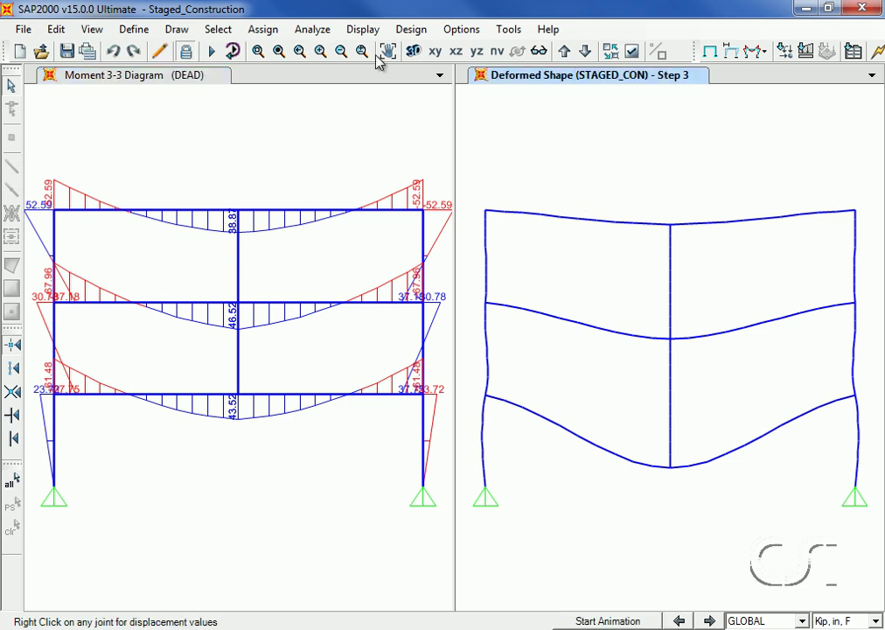
click(363, 29)
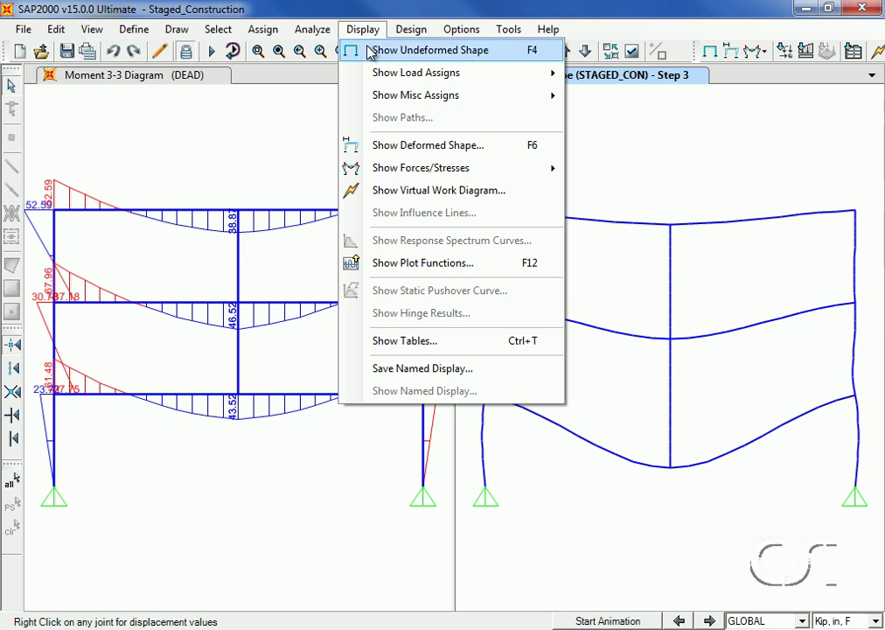
mouse_move(409, 168)
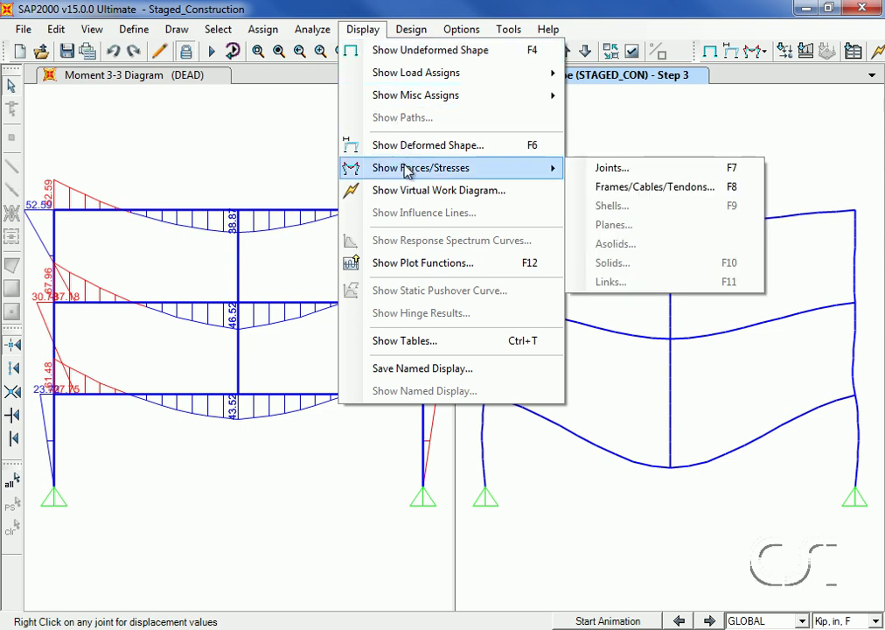
click(618, 186)
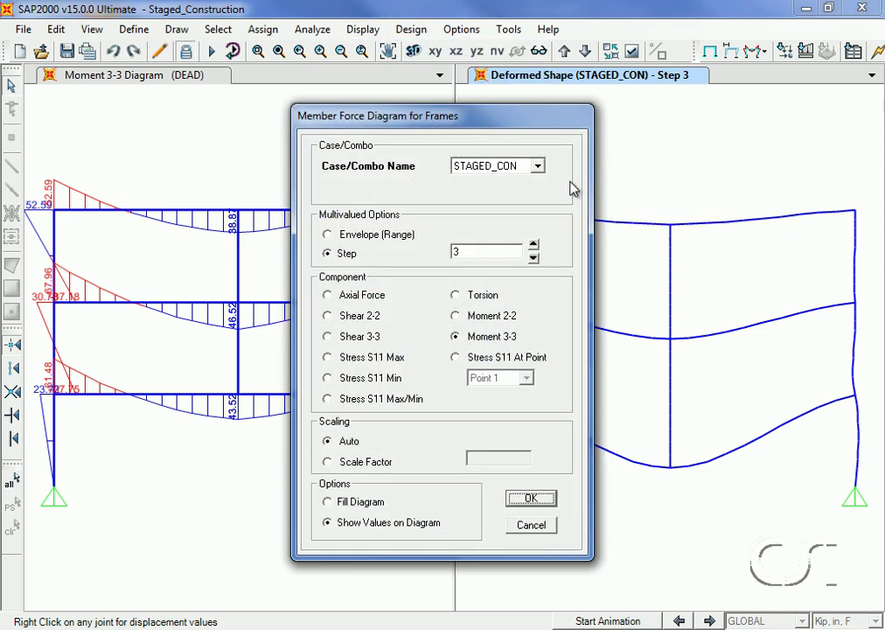
click(534, 245)
click(533, 259)
click(534, 259)
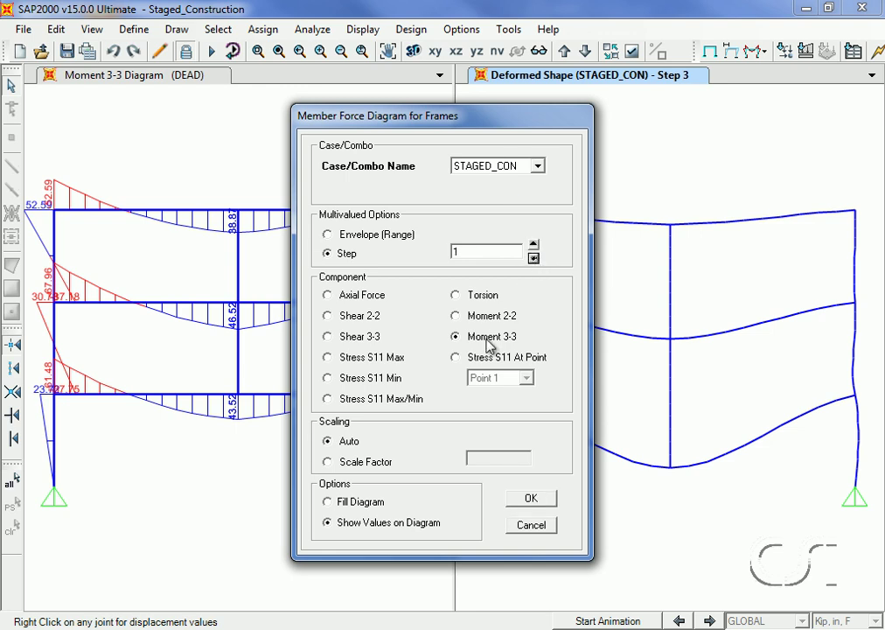
click(531, 499)
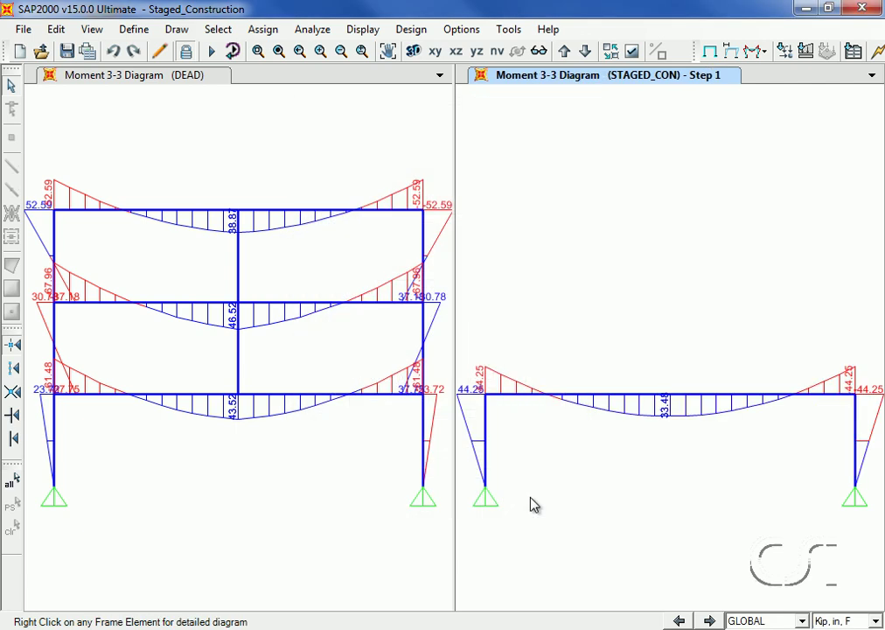
click(711, 621)
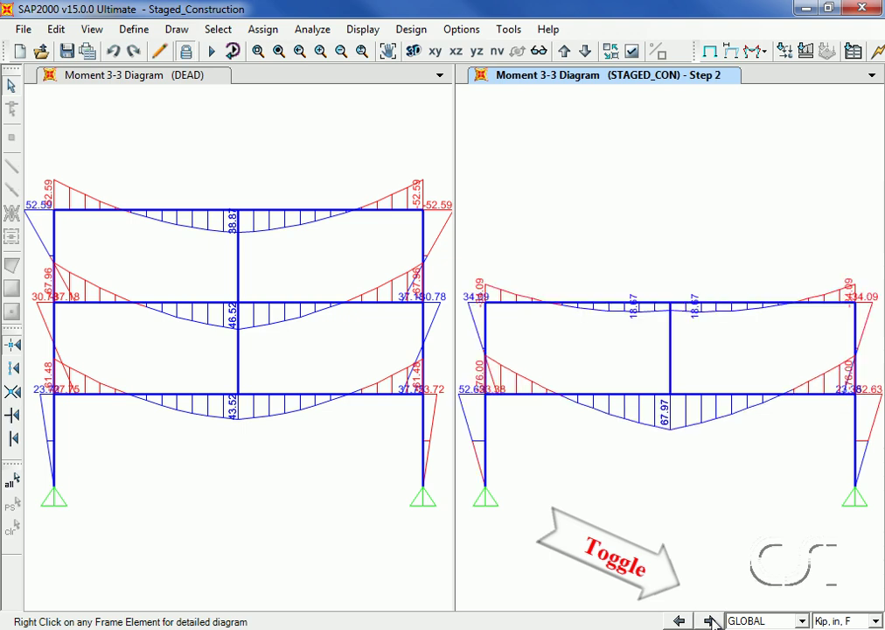
click(711, 620)
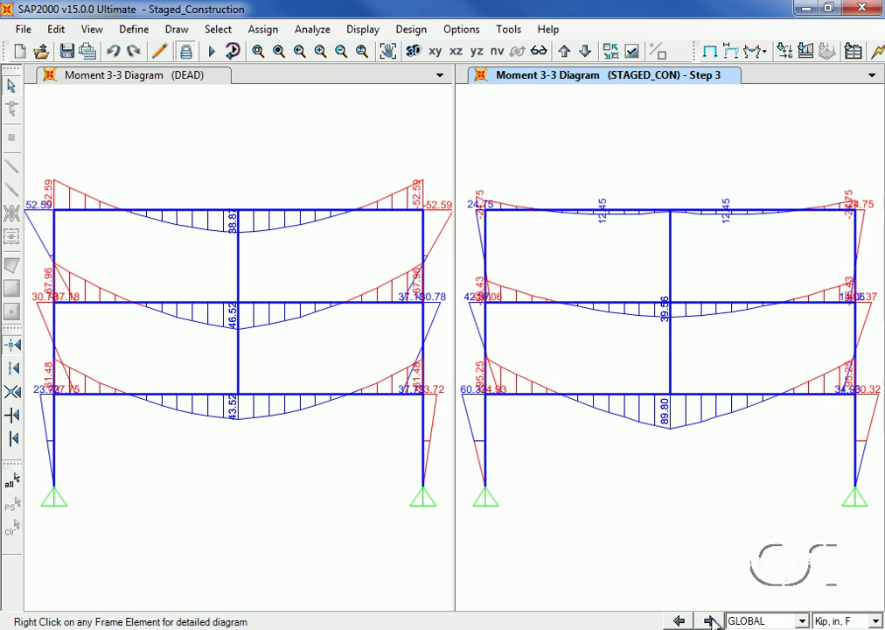